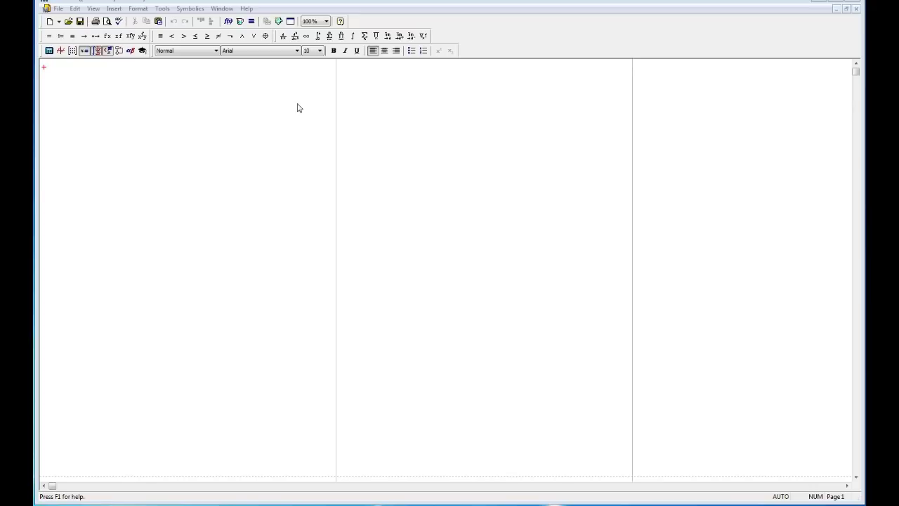
Zoom the Mathcad worksheet to 200% and switch Page Setup to Landscape orientation.
left_click(327, 21)
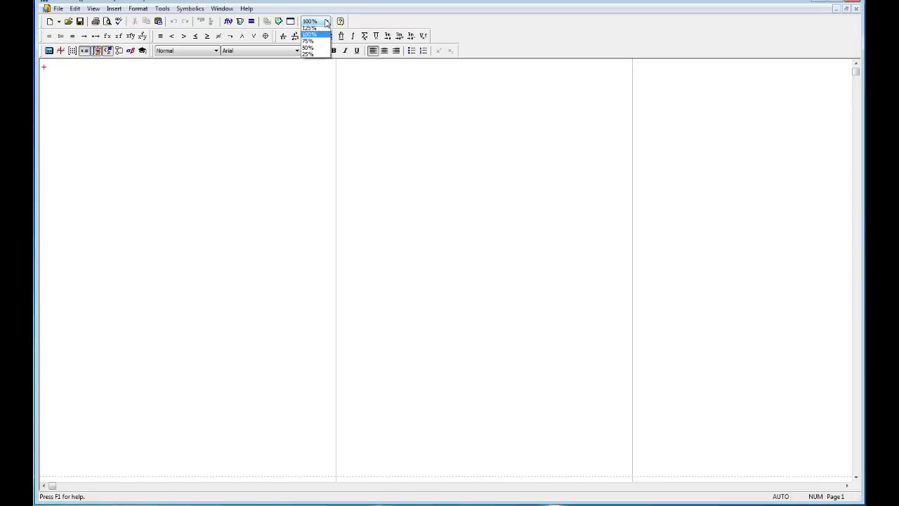
left_click(323, 30)
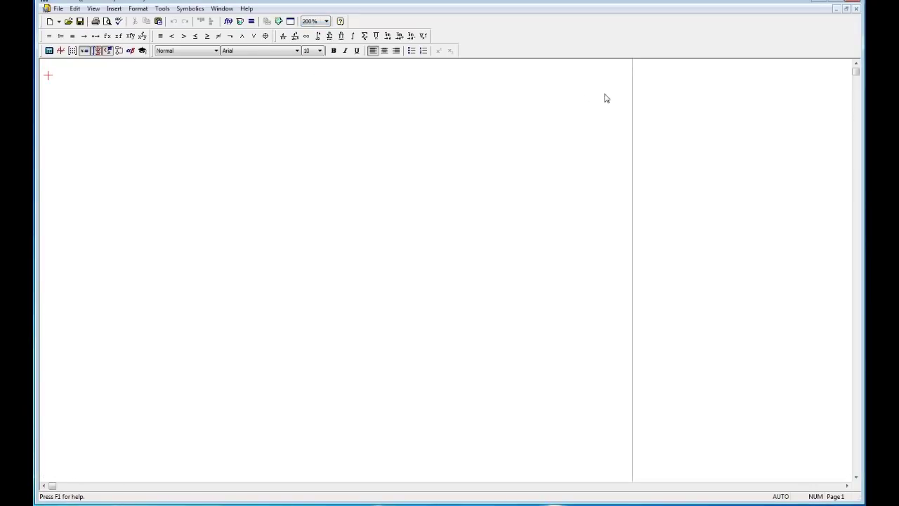
left_click(59, 9)
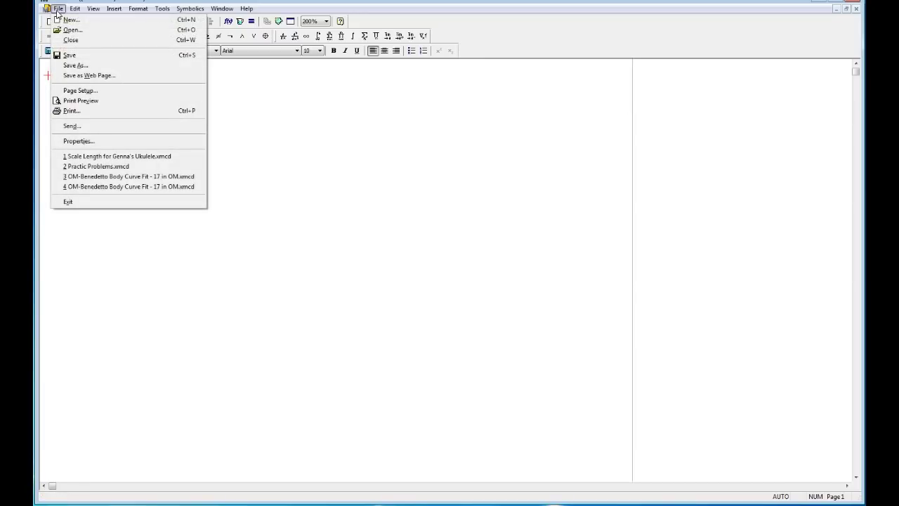
left_click(79, 91)
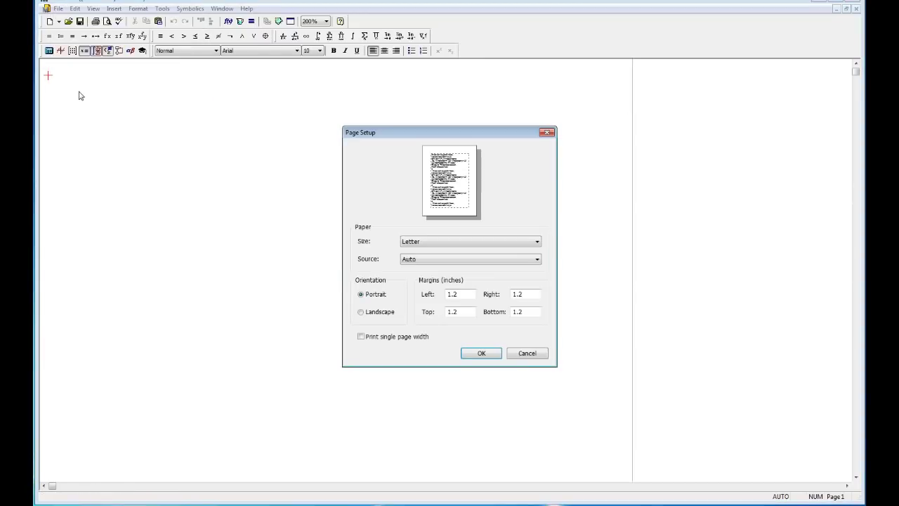
left_click(361, 312)
left_click(475, 355)
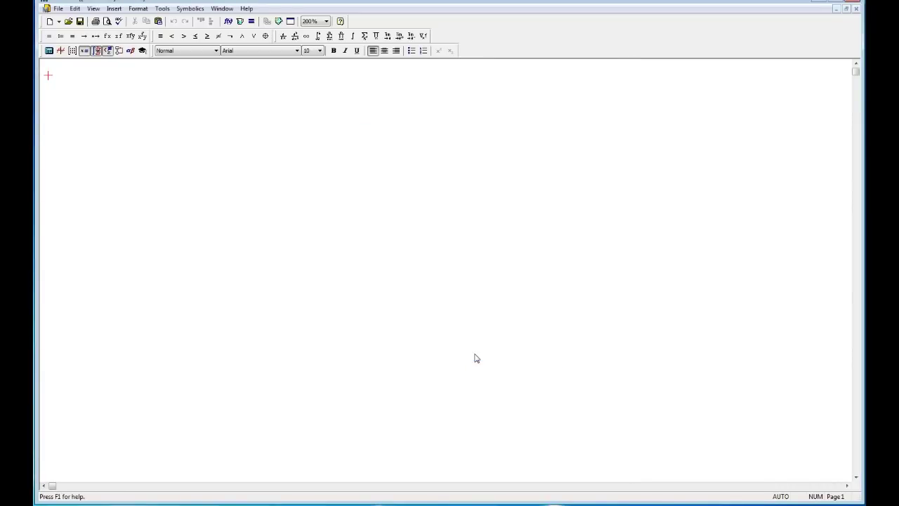
left_click(73, 85)
Type 'Lifeguard' in a math region, correcting the mistyped capital I.
type("LIfeguard")
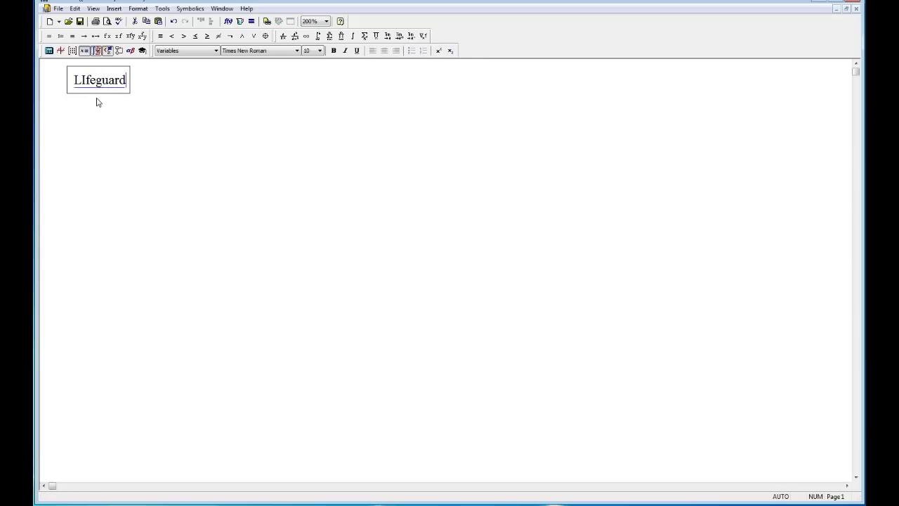
key("BackSpace")
type("i")
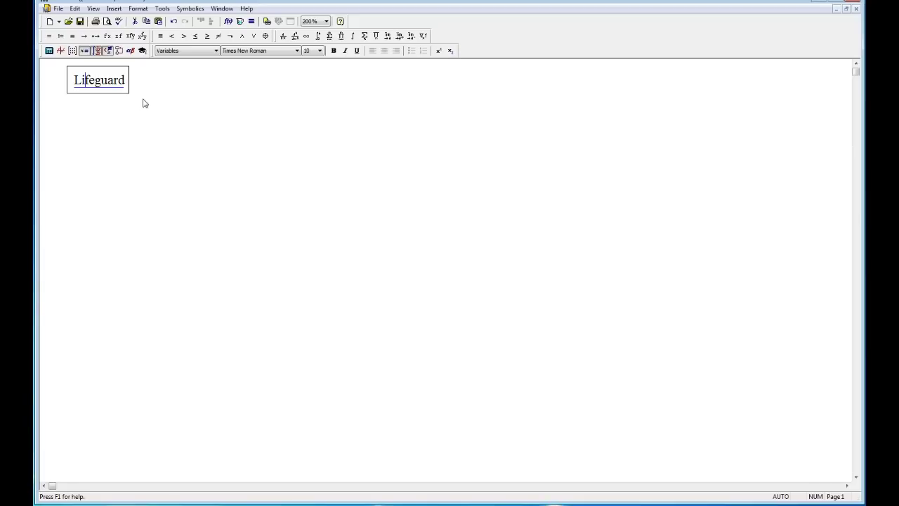
left_click(126, 87)
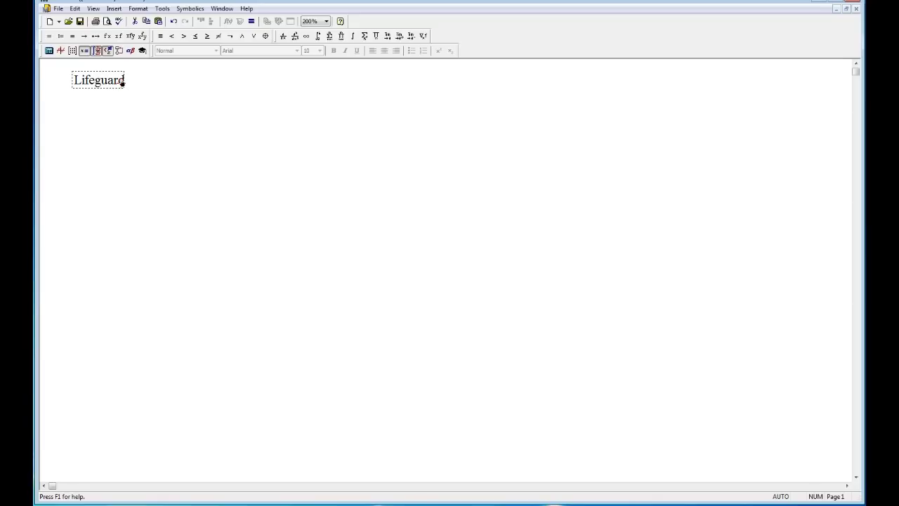
Undo the math region and retype 'Lifeguard' as a text region.
left_click(120, 98)
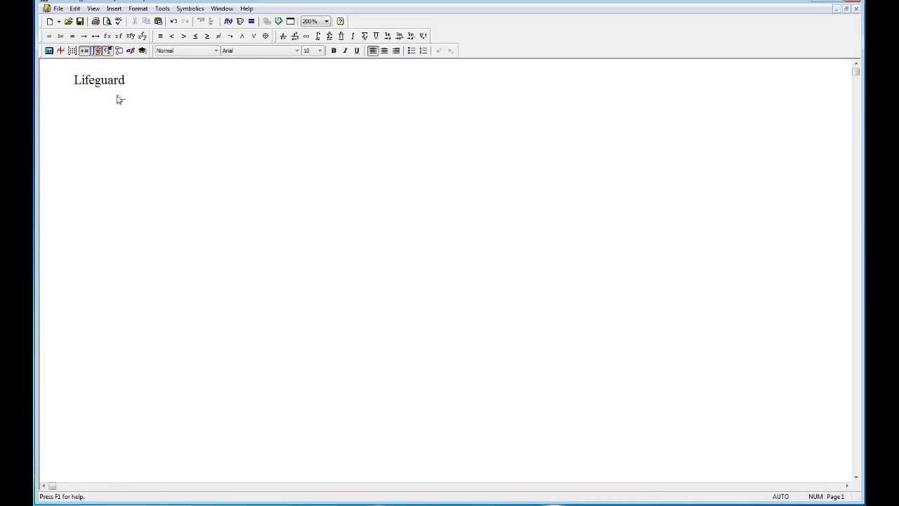
key("ctrl+z")
type("Lifeguard")
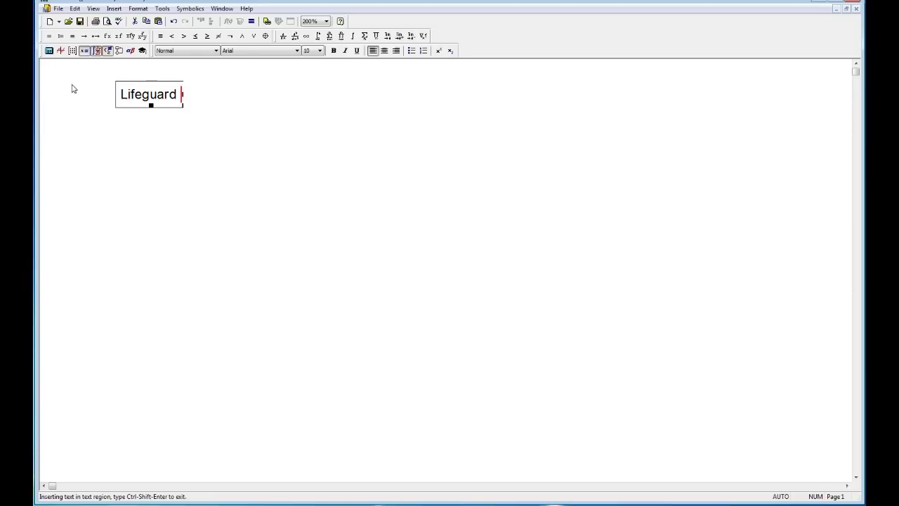
Complete the heading as 'Lifeguard Problem Example' and shift it left.
type("Problem Example")
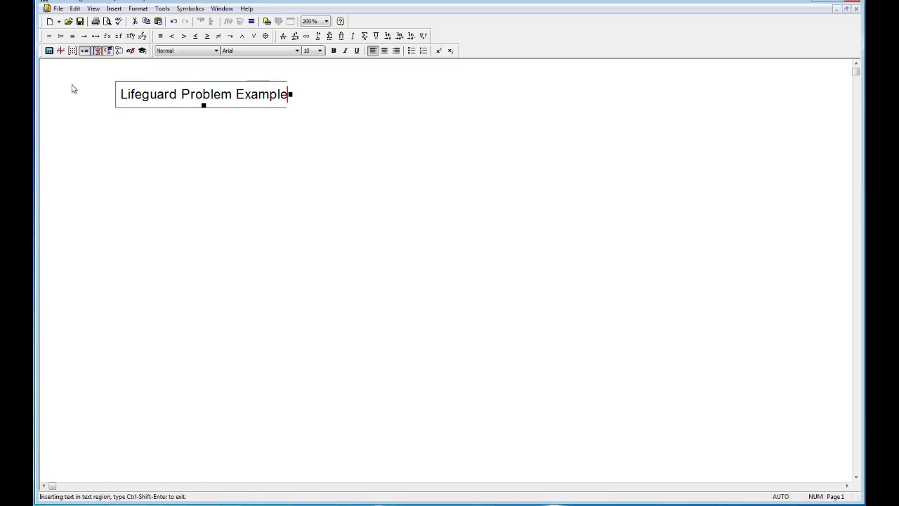
left_click(150, 138)
left_click(315, 107)
left_click_drag(257, 87, 208, 78)
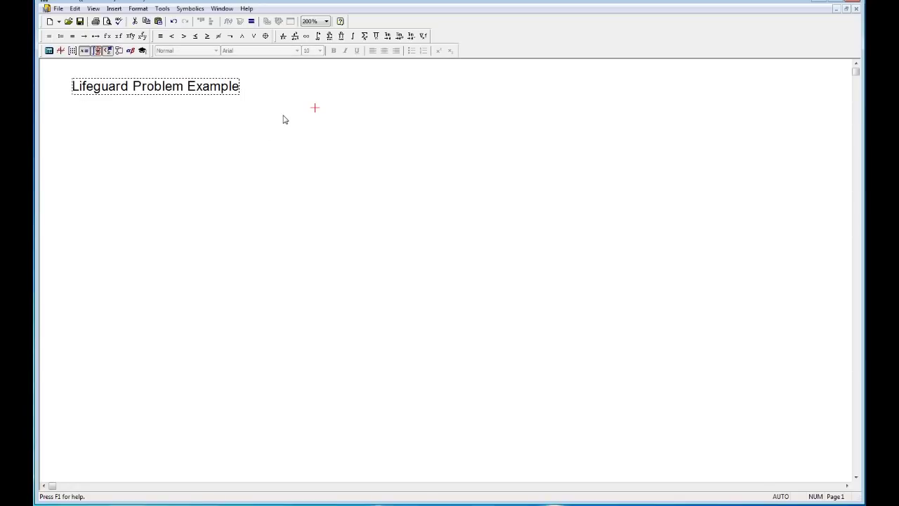
left_click(284, 116)
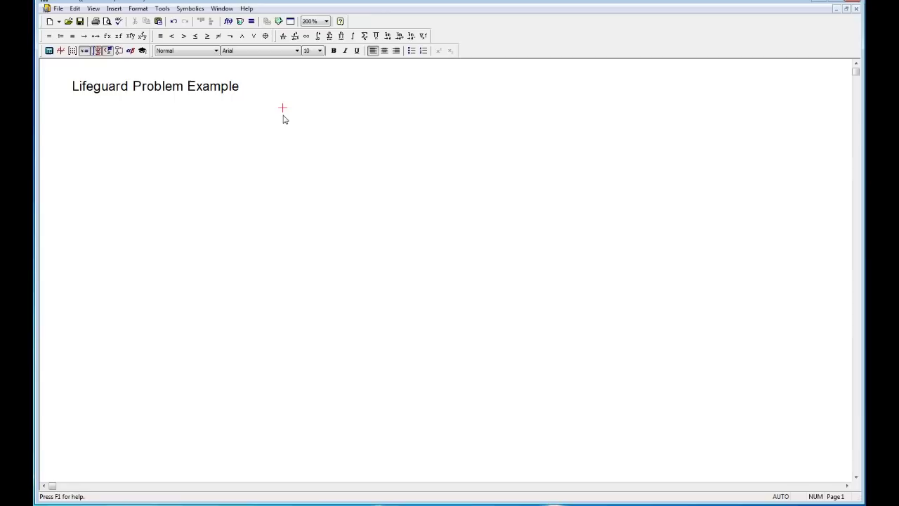
Add a test 'text box' region, move it, then delete it.
key("quotedbl")
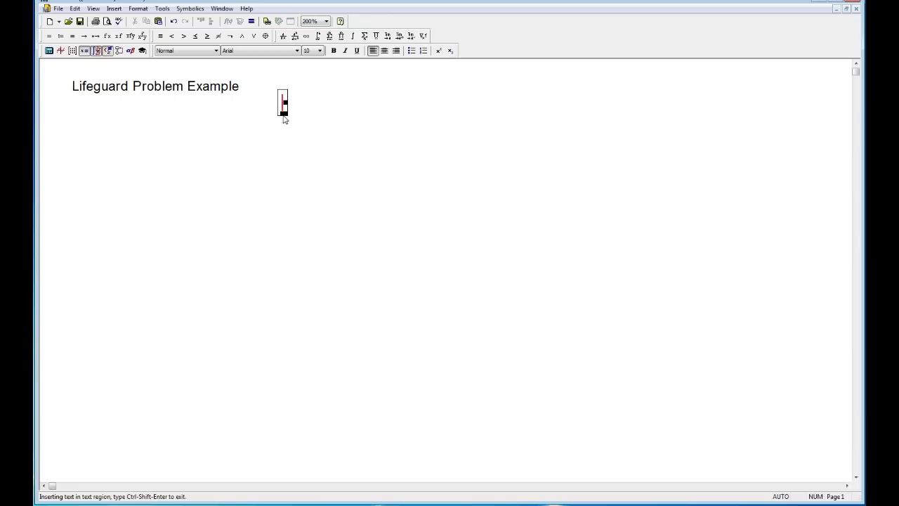
type("text bok")
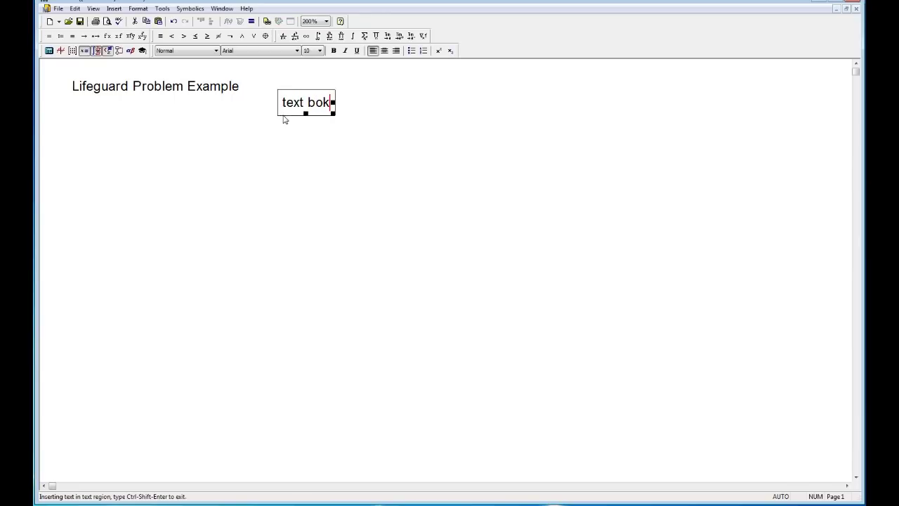
key("BackSpace")
type("x")
left_click(281, 163)
left_click_drag(291, 163, 349, 136)
key("Delete")
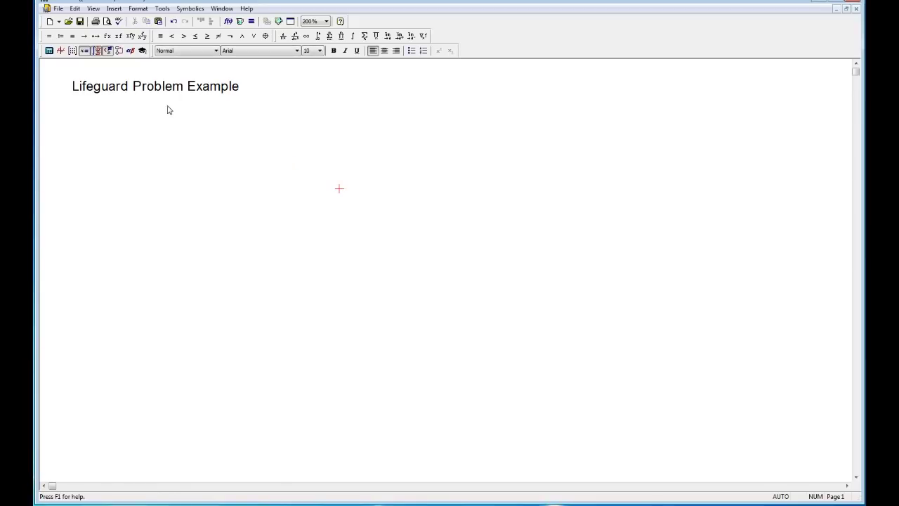
left_click(130, 125)
Start defining T(x) := 1/7·√(50²+x²).
type("T(x)")
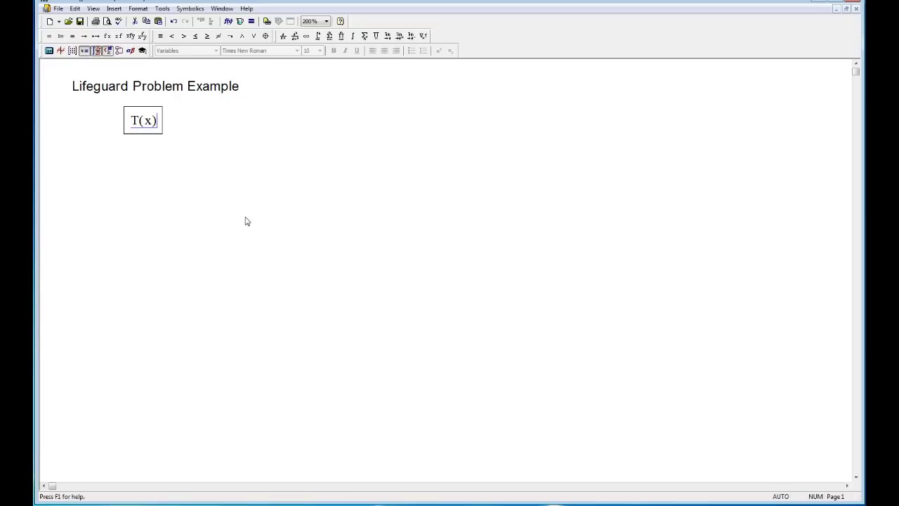
type(":=")
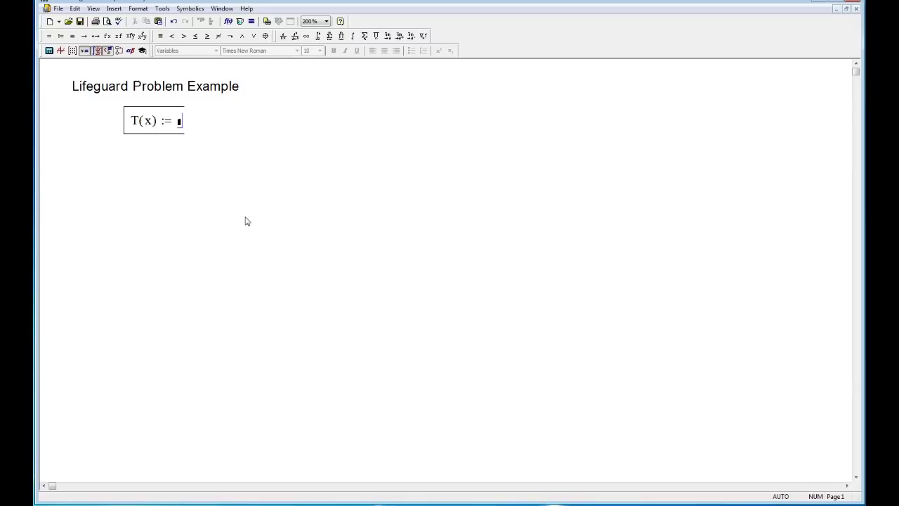
type("1/7")
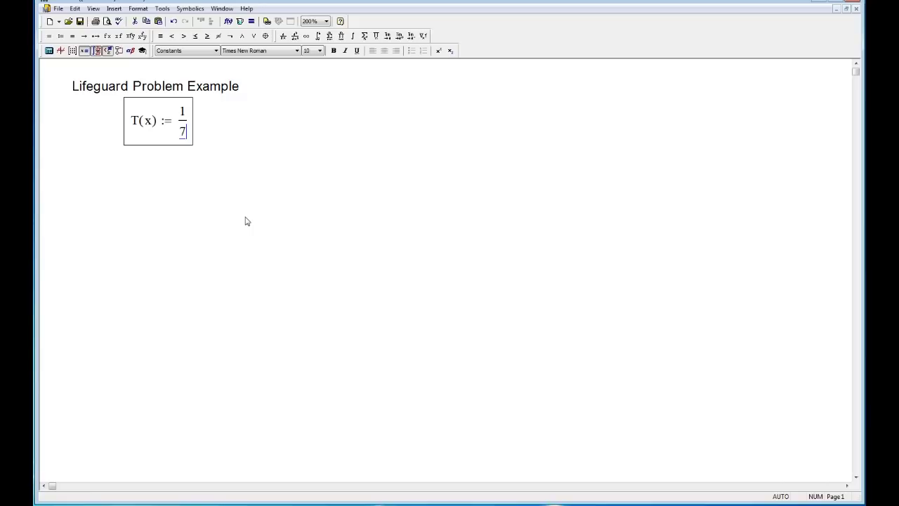
key("space")
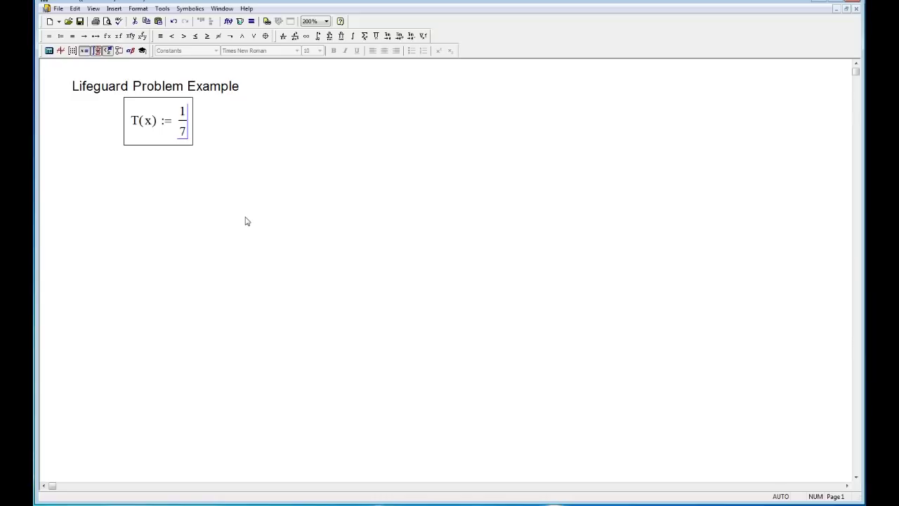
type("*")
key("backslash")
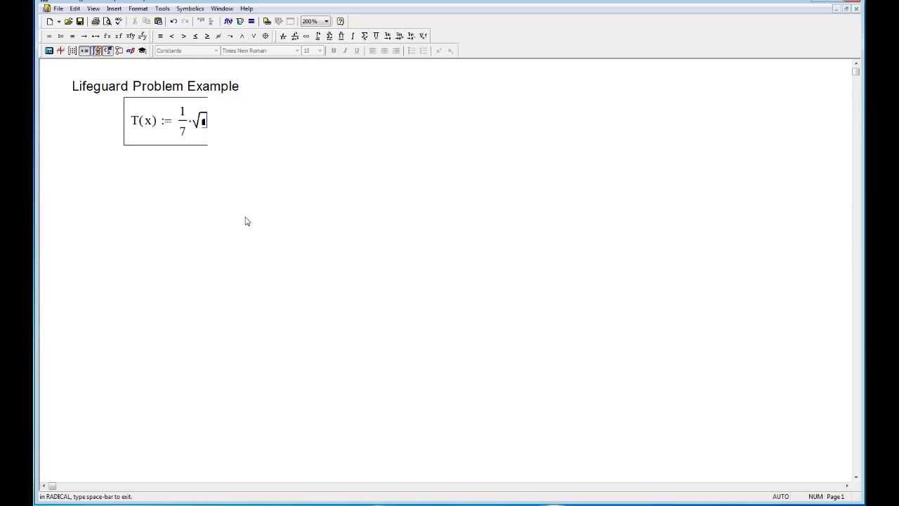
type("50")
key("asciicircum")
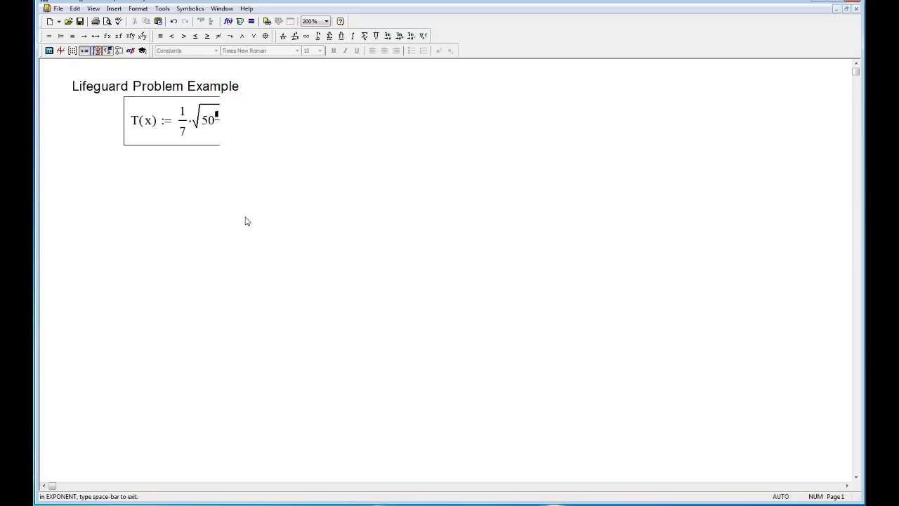
type("2")
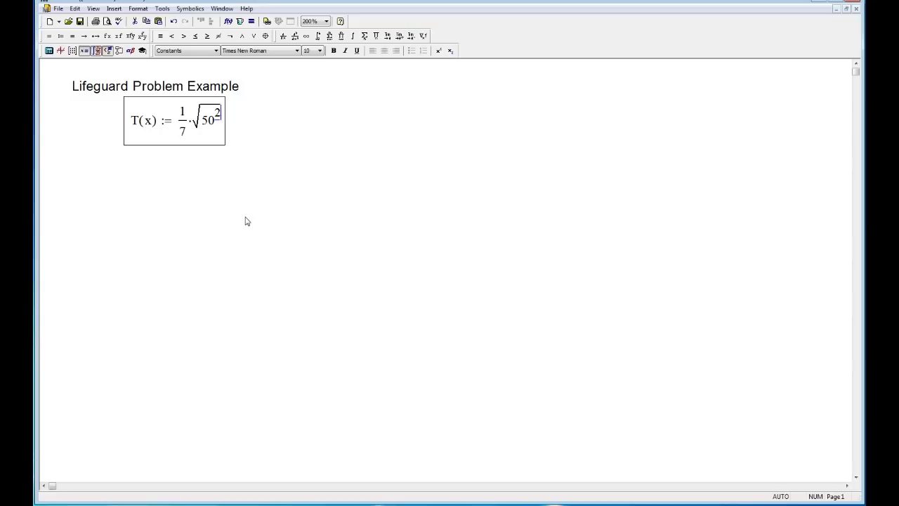
key("space")
type("+ x")
key("asciicircum")
type("2")
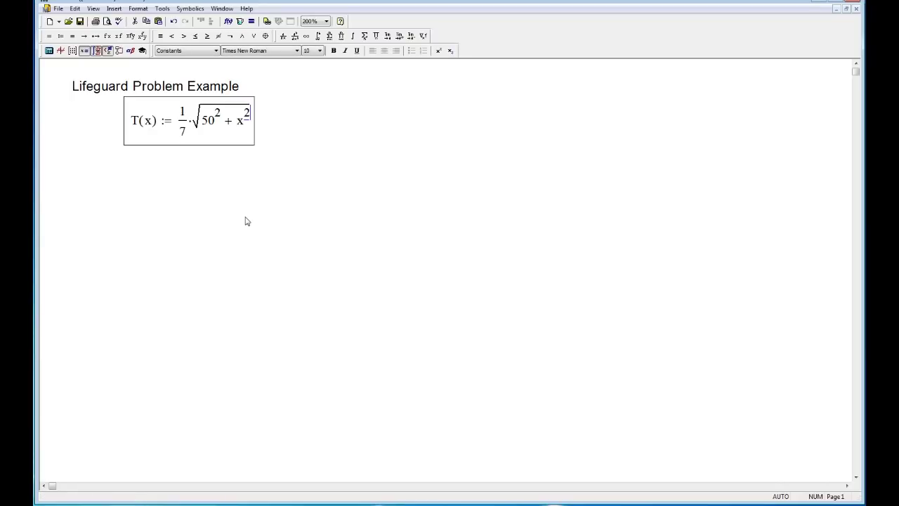
key("space")
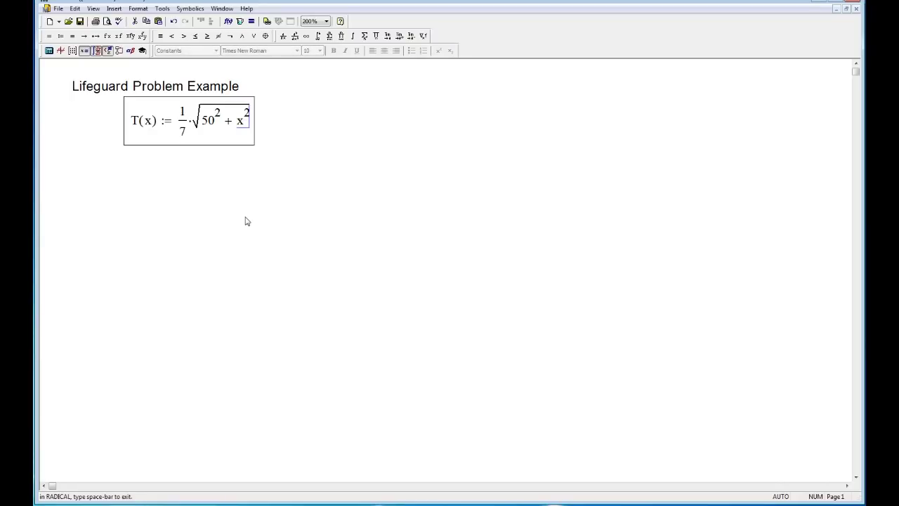
key("space")
Append the second term + 1/2·√(50²+(100−x)^2) to T(x).
key("space")
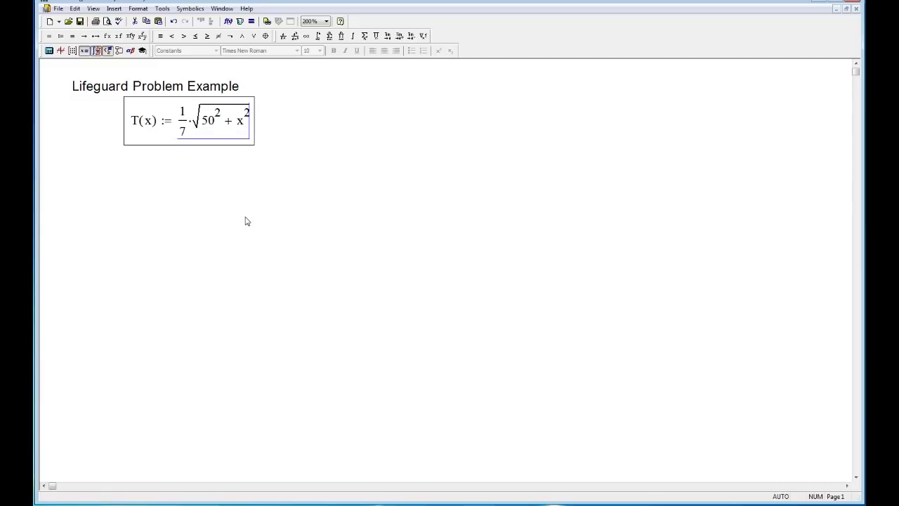
type("+ 1/2")
key("space")
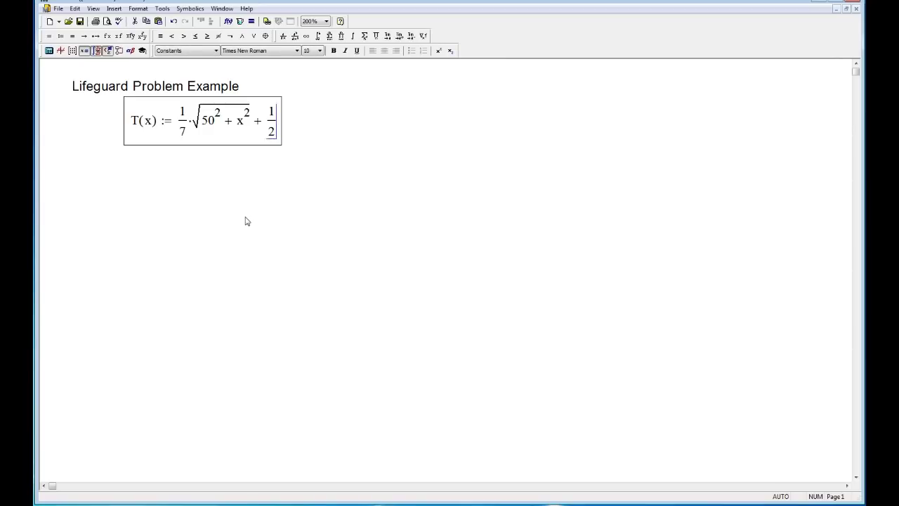
type("*")
key("backslash")
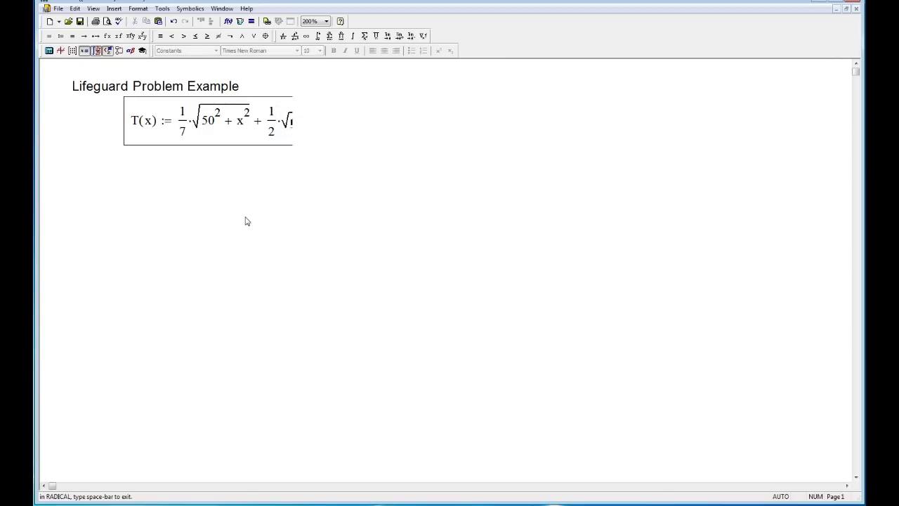
type("50^2")
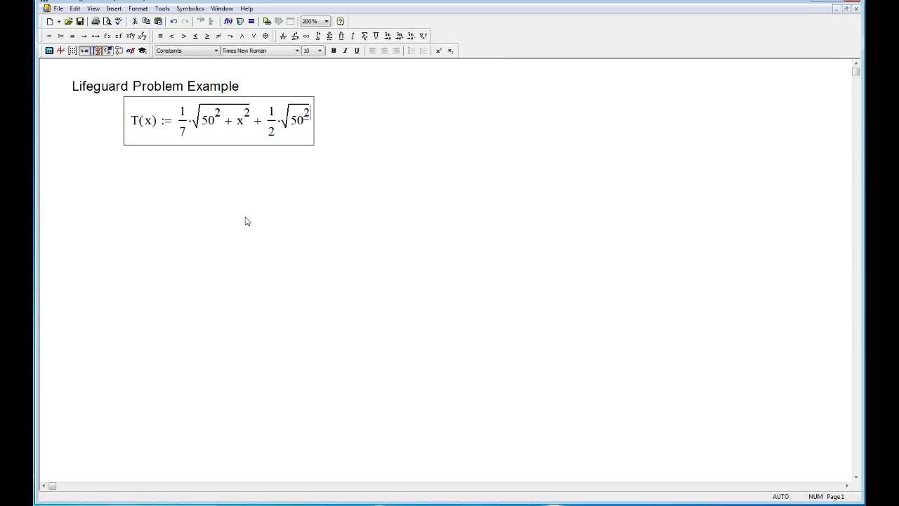
key("space")
type("+(10")
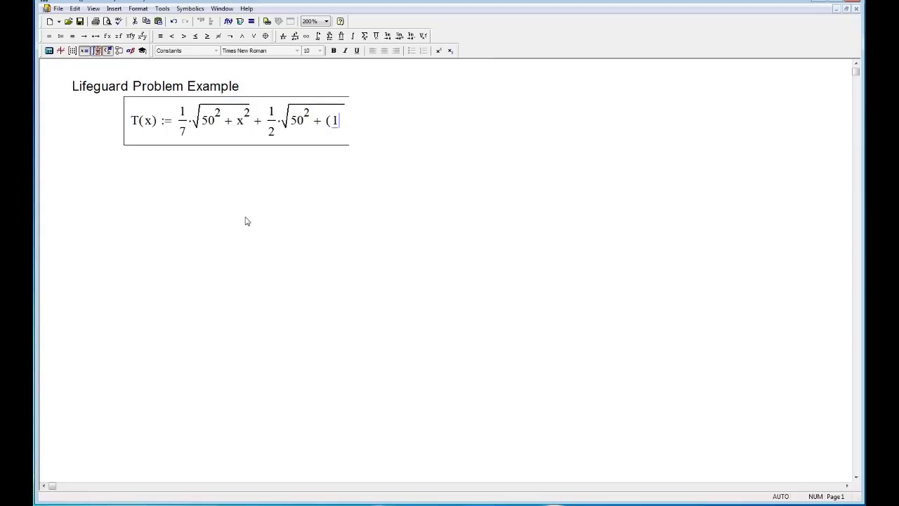
type("0-")
type("x)")
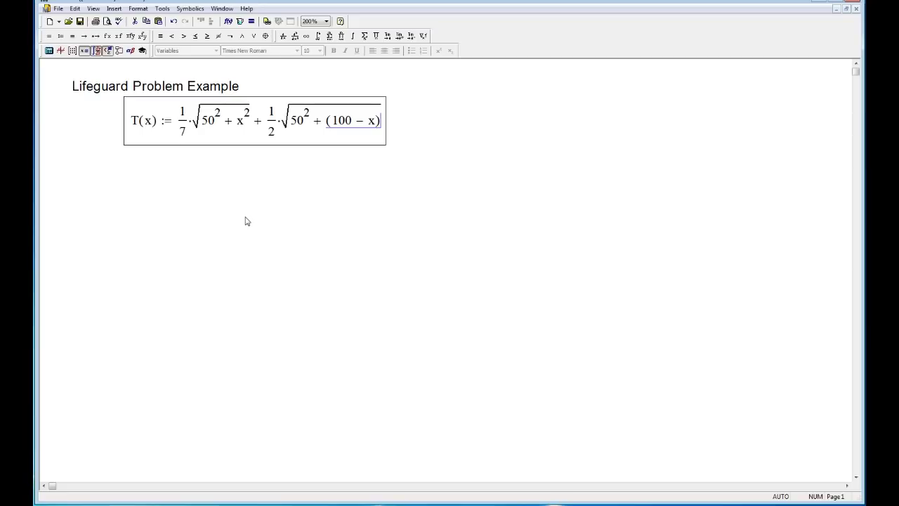
type("^2")
Finish the T(x) definition and move its region slightly right.
left_click(245, 221)
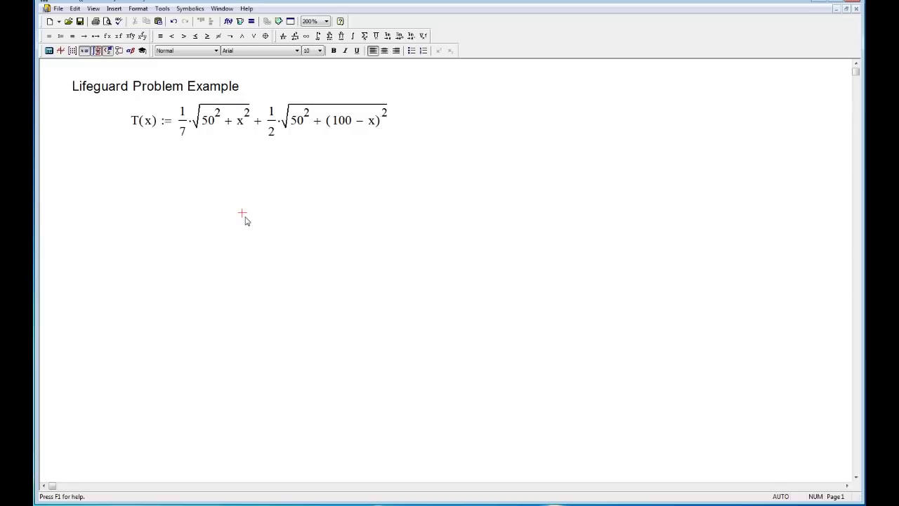
left_click_drag(250, 181, 305, 148)
left_click(179, 189)
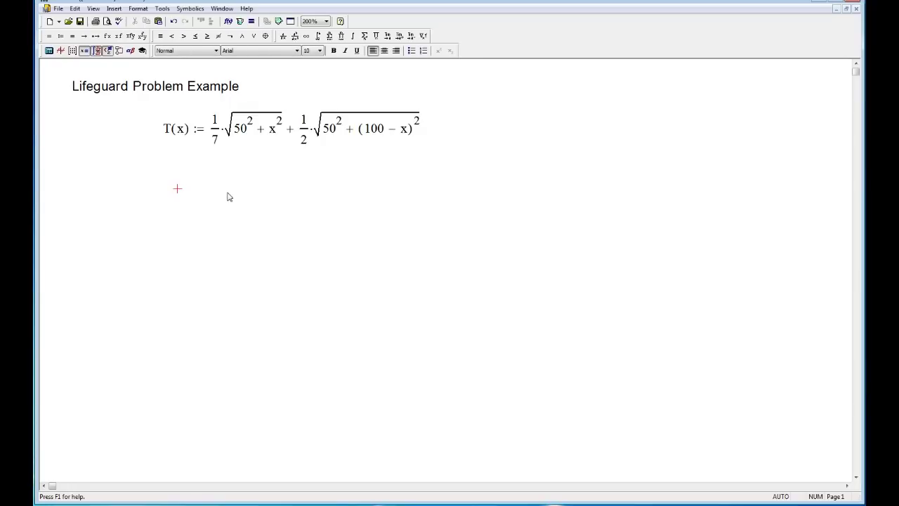
Insert an empty X-Y plot below the T(x) definition.
left_click(112, 9)
mouse_move(119, 19)
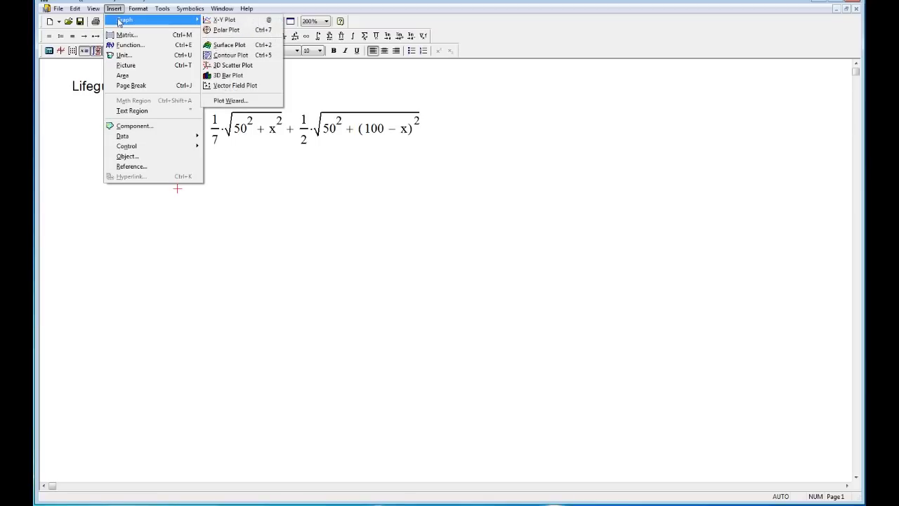
left_click(217, 21)
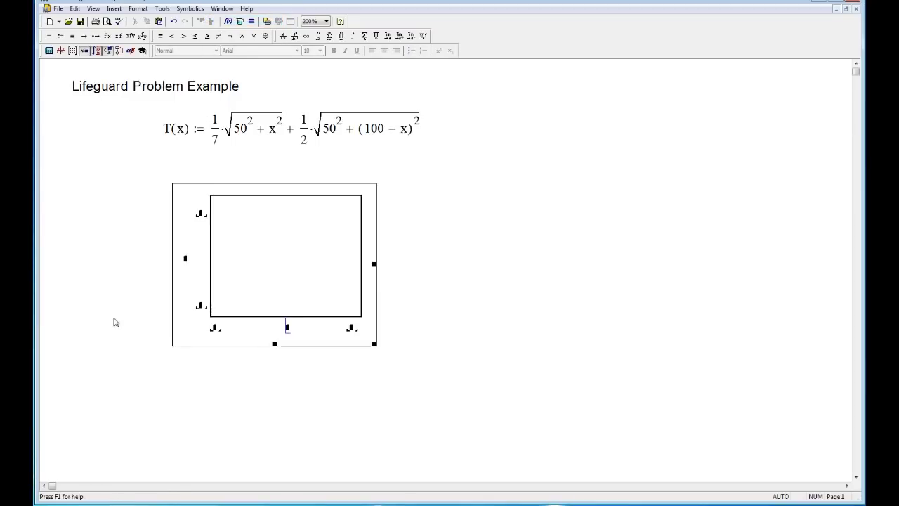
Fill the plot axes with x and T(x) to graph the curve.
type("x")
left_click(185, 260)
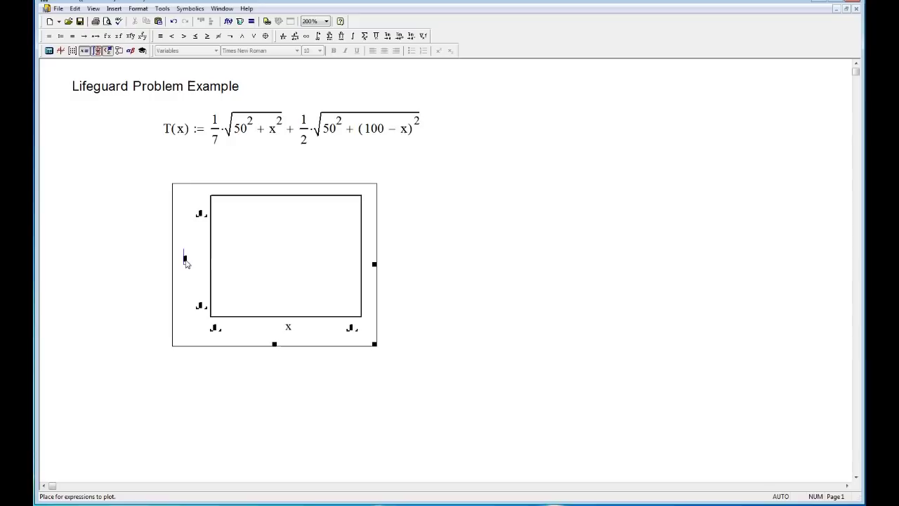
type("T(x)")
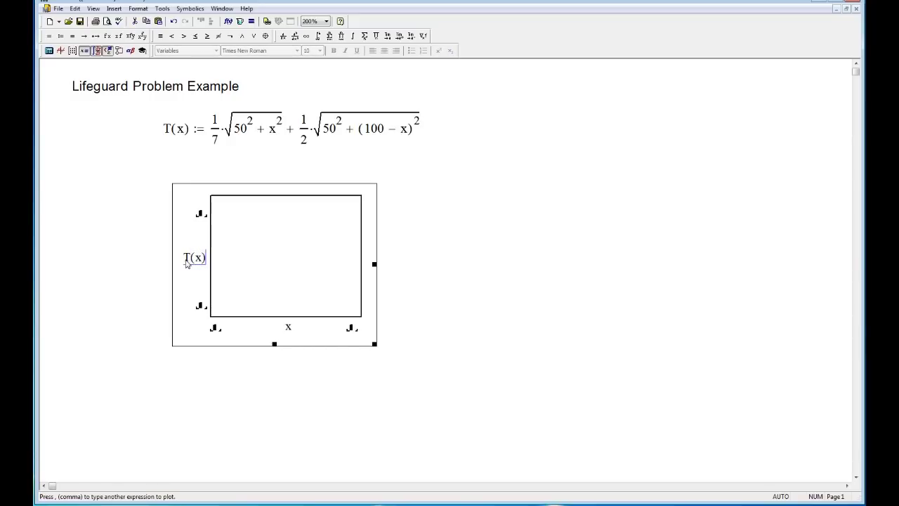
left_click(224, 386)
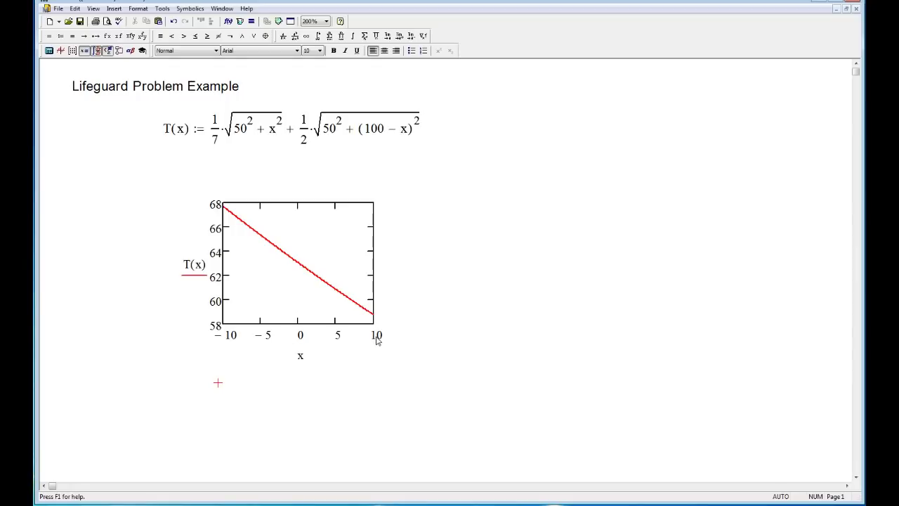
Change the plot's x-axis limits from −10 and 10 to 0 and 100.
left_click(286, 299)
left_click(261, 357)
key("BackSpace")
key("BackSpace")
key("BackSpace")
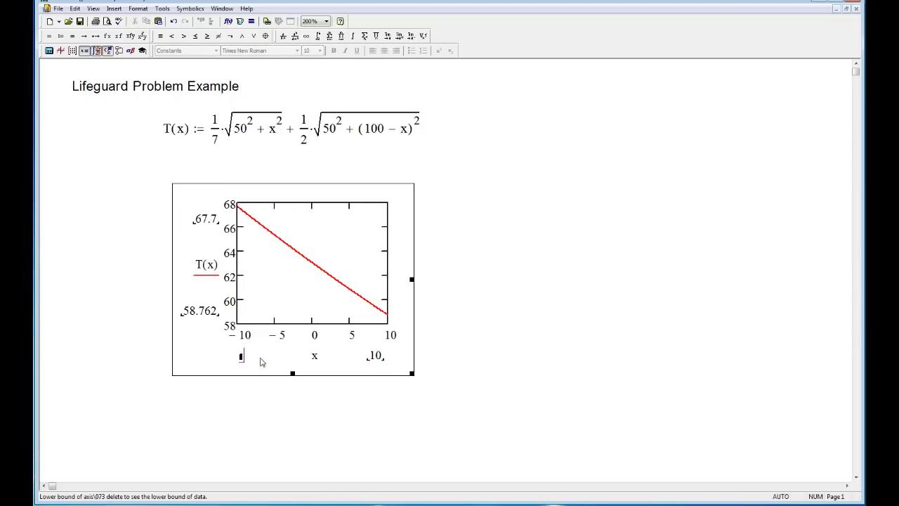
type("0")
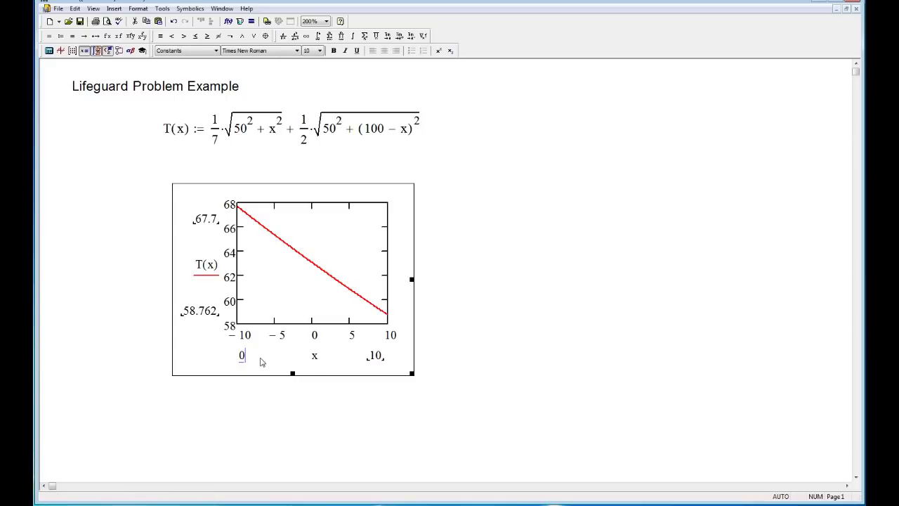
left_click(377, 357)
key("BackSpace")
key("BackSpace")
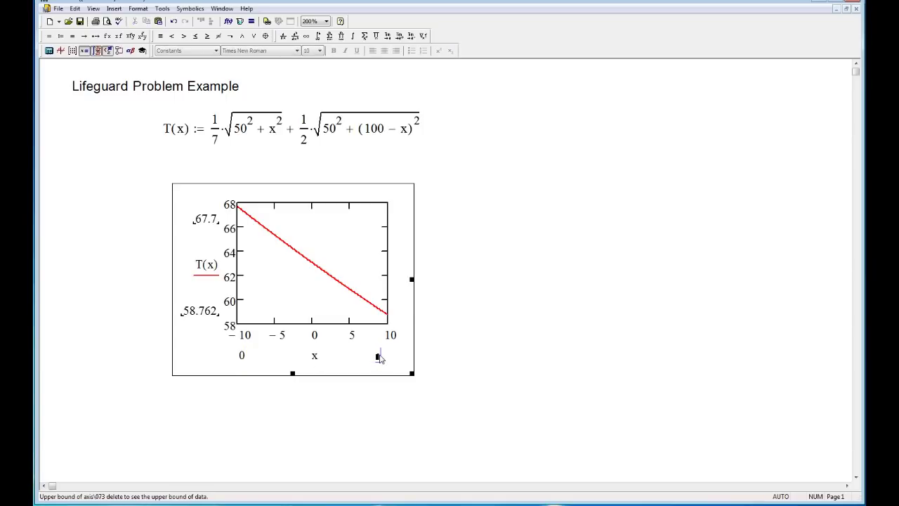
type("100")
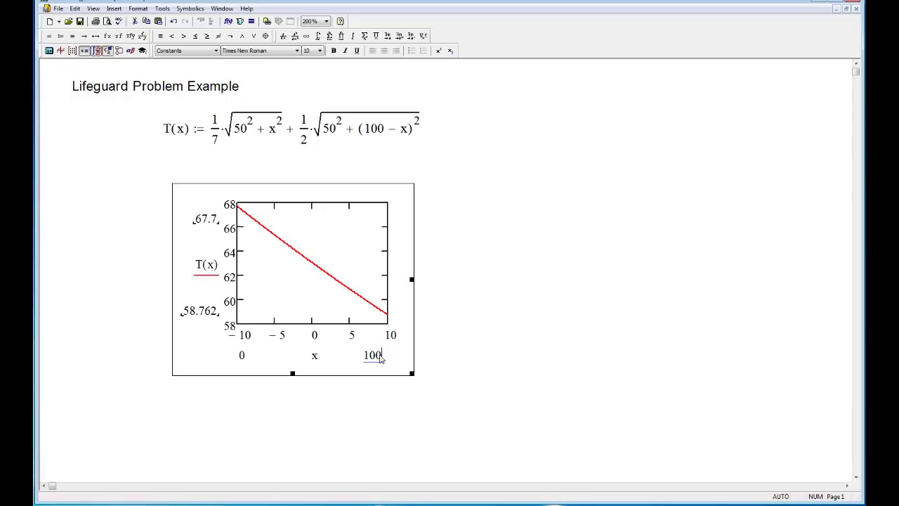
left_click(444, 351)
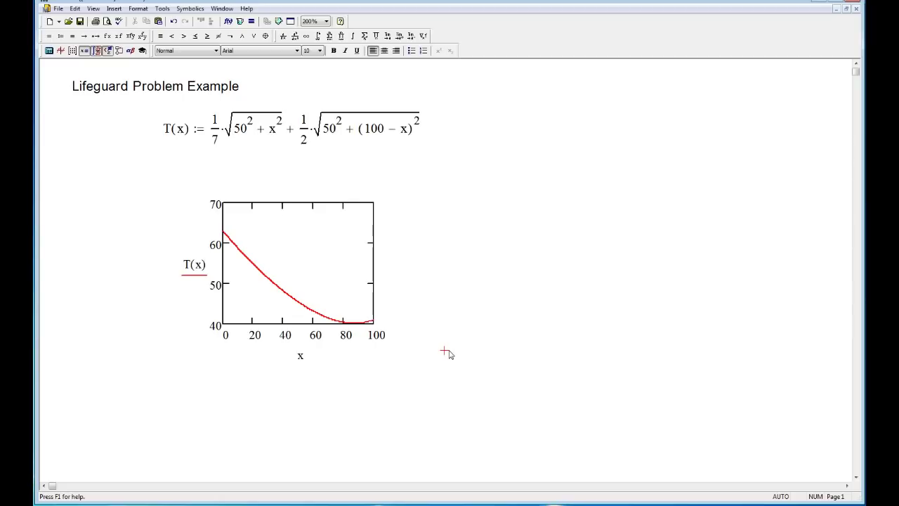
Move the T(x) plot up-left and widen it across the worksheet.
left_click_drag(444, 269, 363, 287)
left_click_drag(289, 294, 232, 277)
left_click(386, 285)
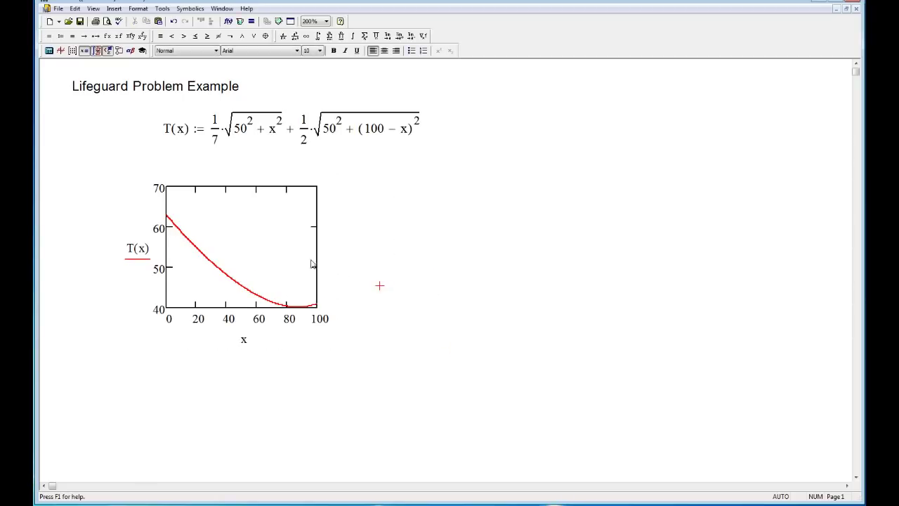
left_click(305, 260)
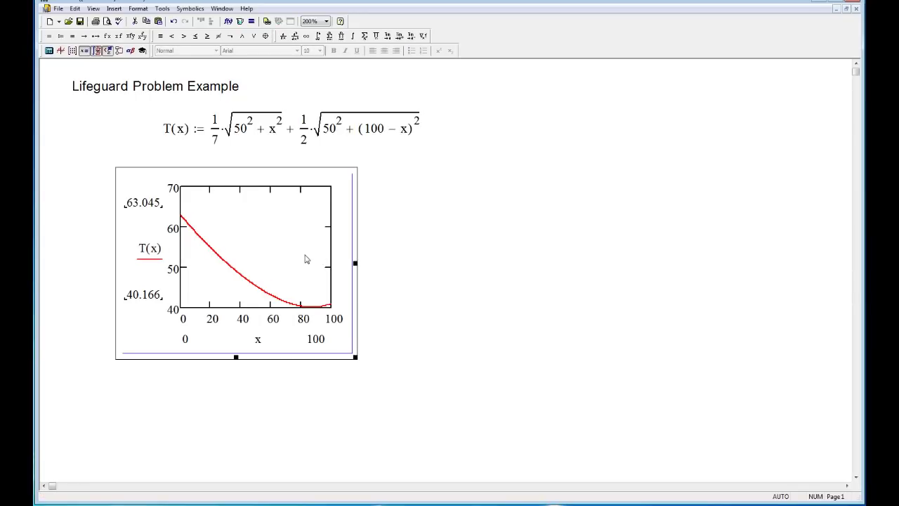
left_click_drag(355, 263, 767, 282)
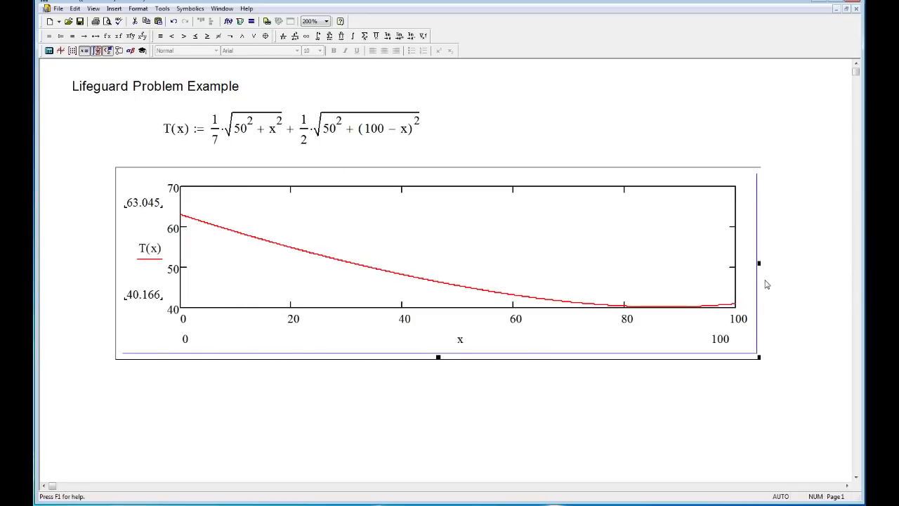
left_click(448, 372)
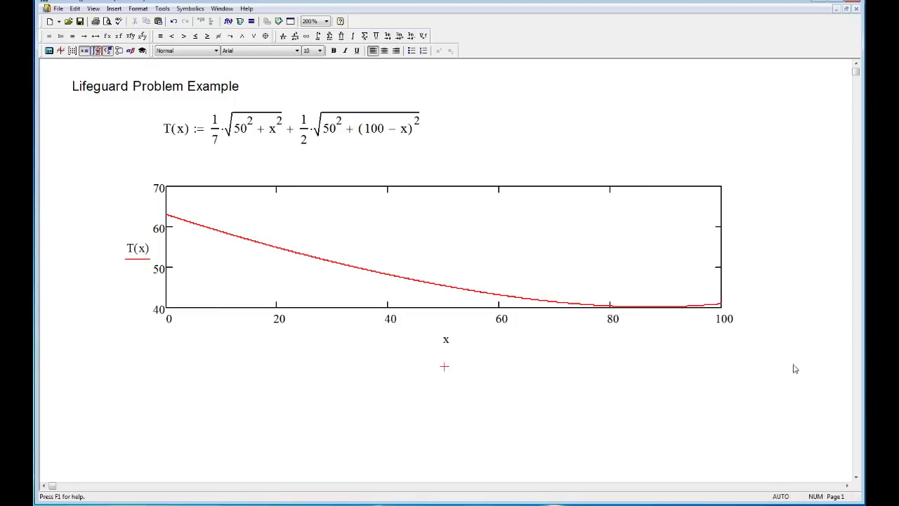
Replace the plot's lower y-axis limit 40.166 with 30.
left_click(192, 297)
key("BackSpace")
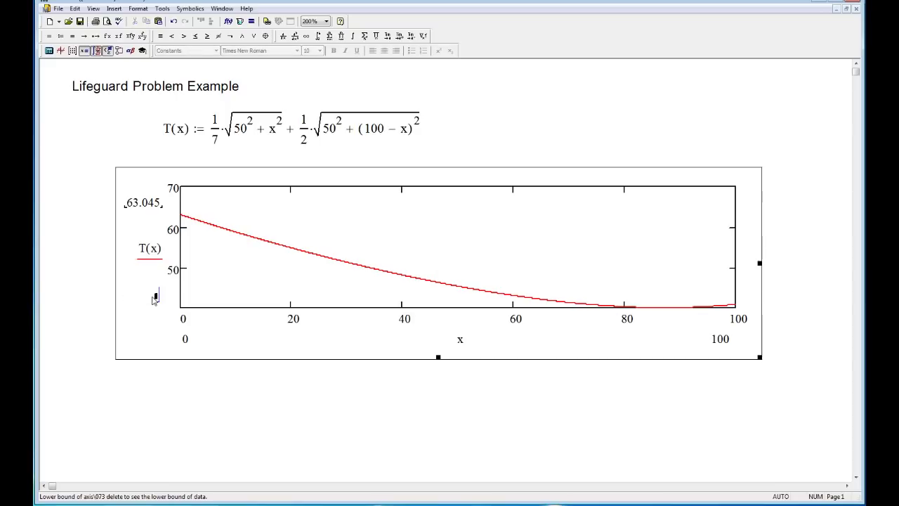
type("30")
left_click(193, 390)
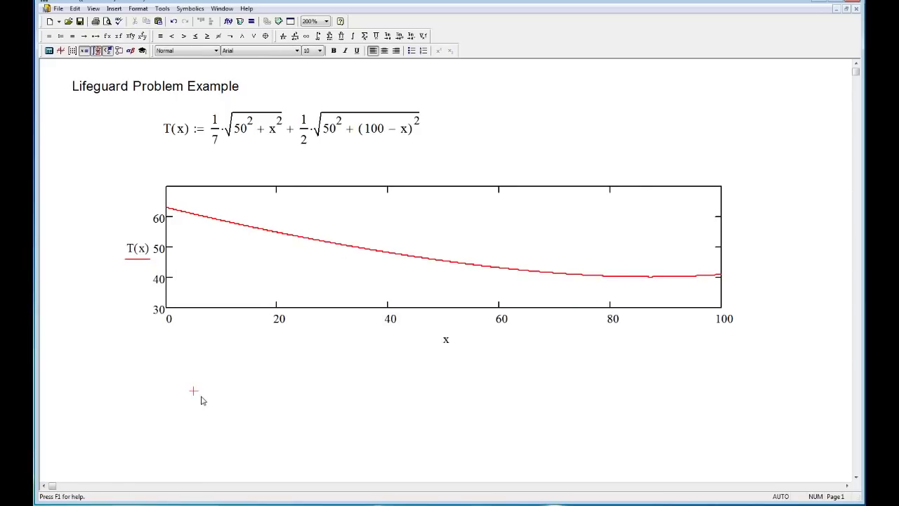
Enable grid lines on both the X and Y axes of the plot.
double_click(419, 263)
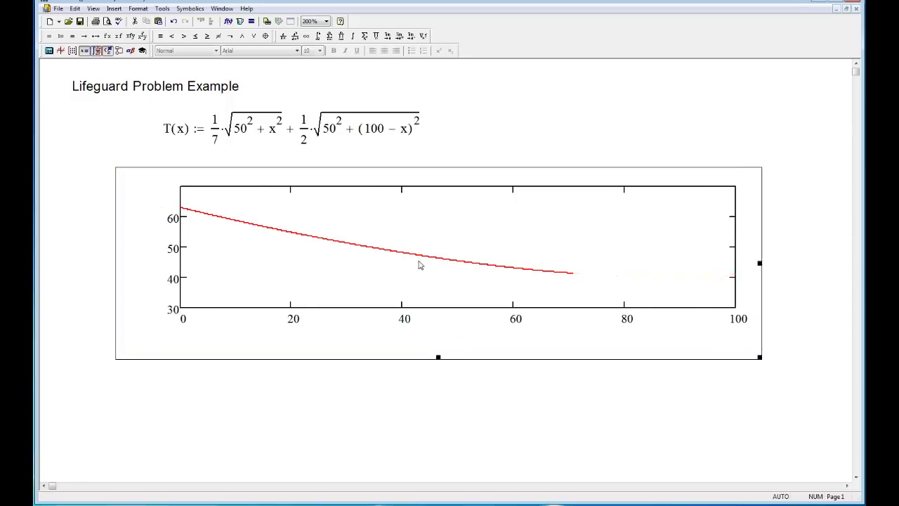
left_click(354, 219)
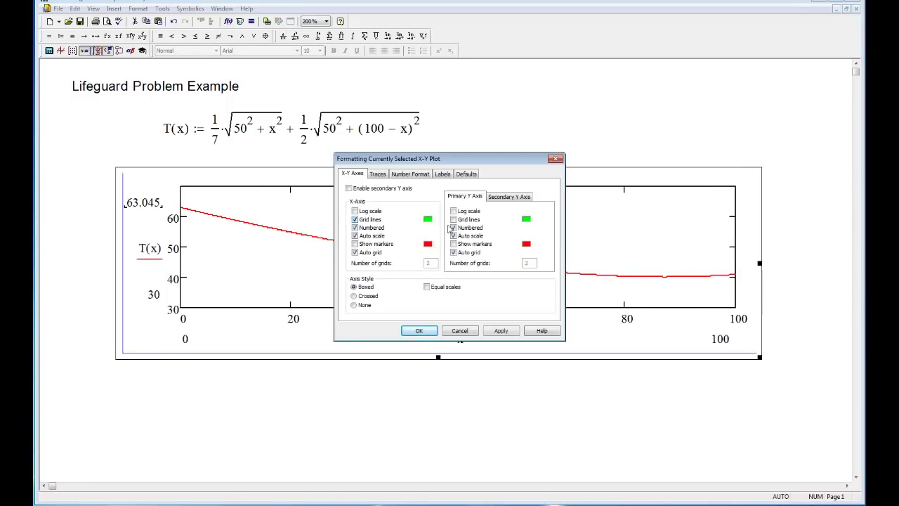
left_click(453, 220)
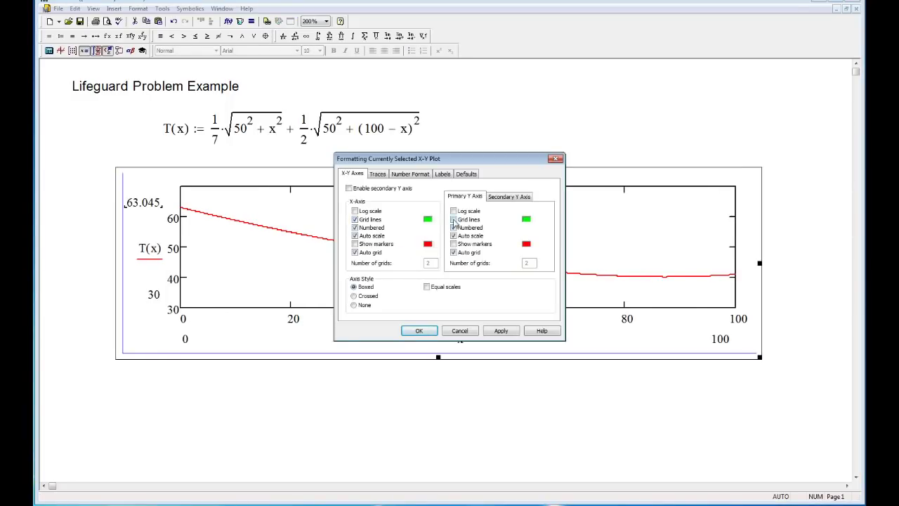
left_click(503, 331)
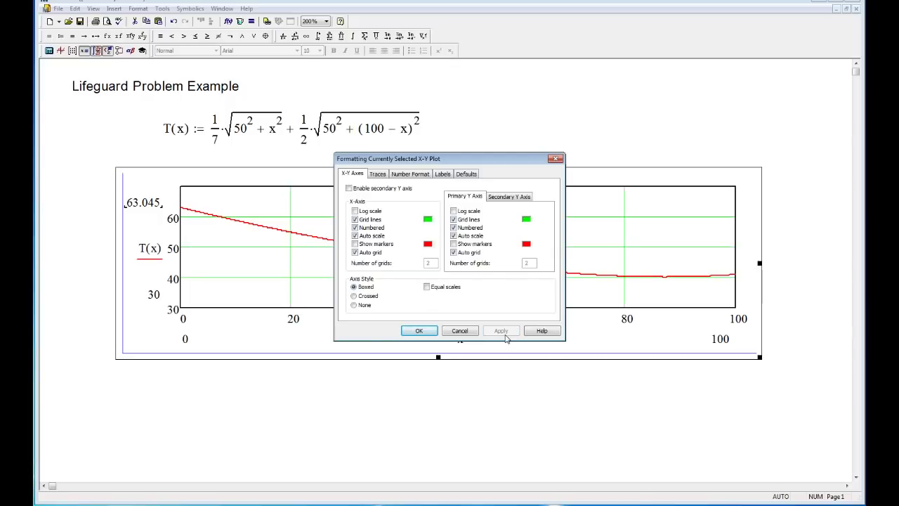
Set both X and Y grid line colours to grey and apply.
left_click(427, 220)
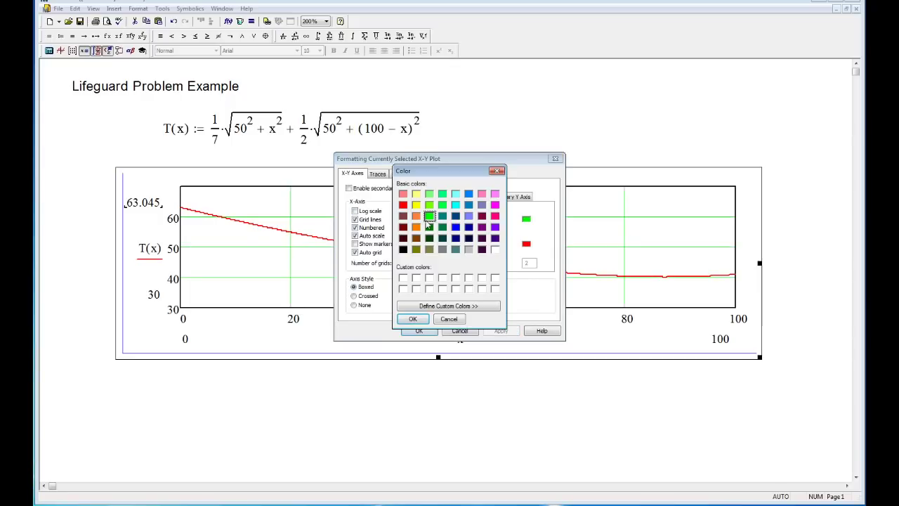
left_click(469, 250)
left_click(413, 319)
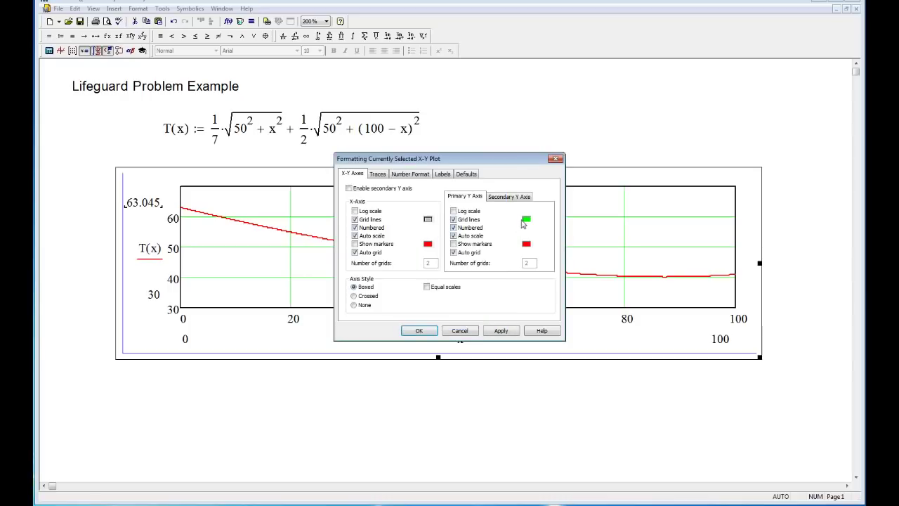
left_click(525, 219)
left_click(470, 249)
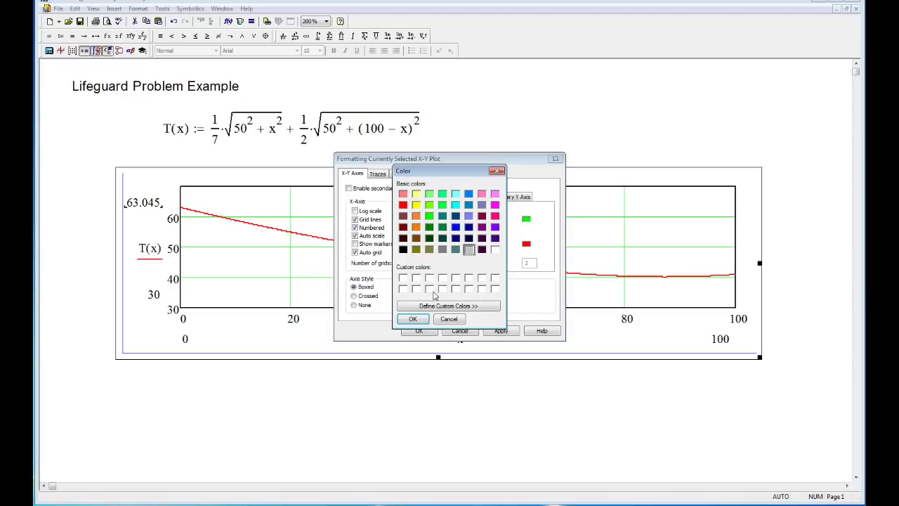
left_click(412, 319)
left_click(501, 330)
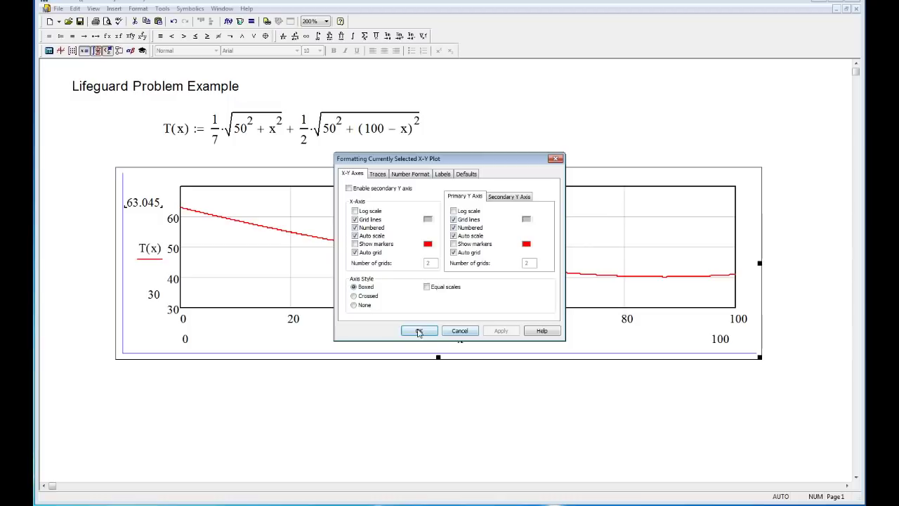
left_click(418, 331)
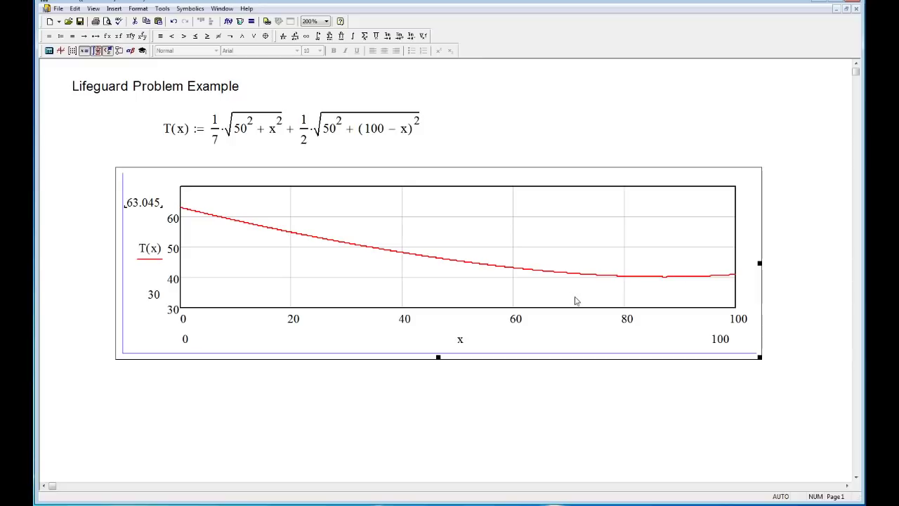
Narrow the T(x) plot's x-axis: first try a lower limit of 80, then set 85 to 90.
left_click(185, 340)
type("80")
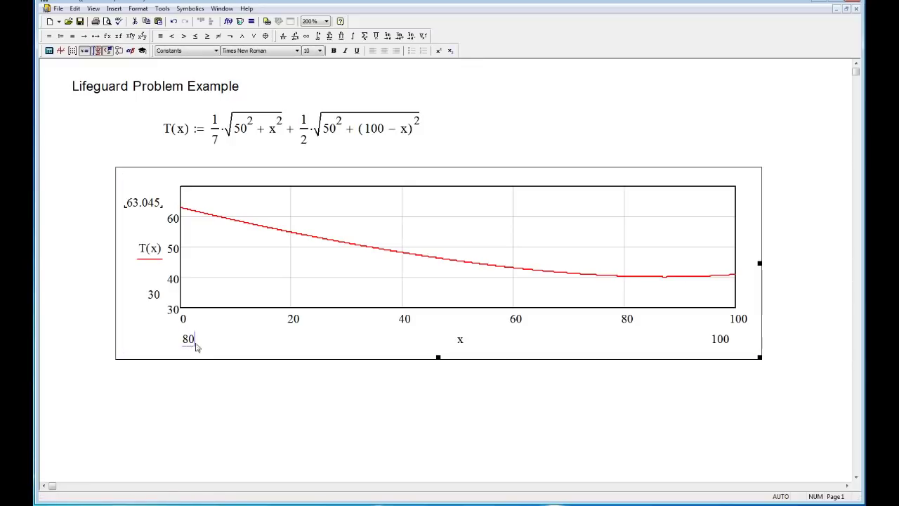
left_click(274, 385)
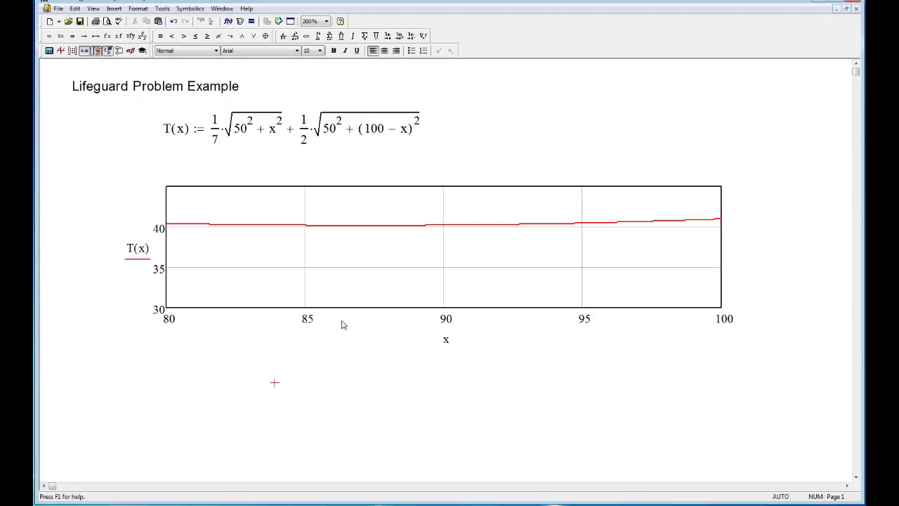
left_click(169, 318)
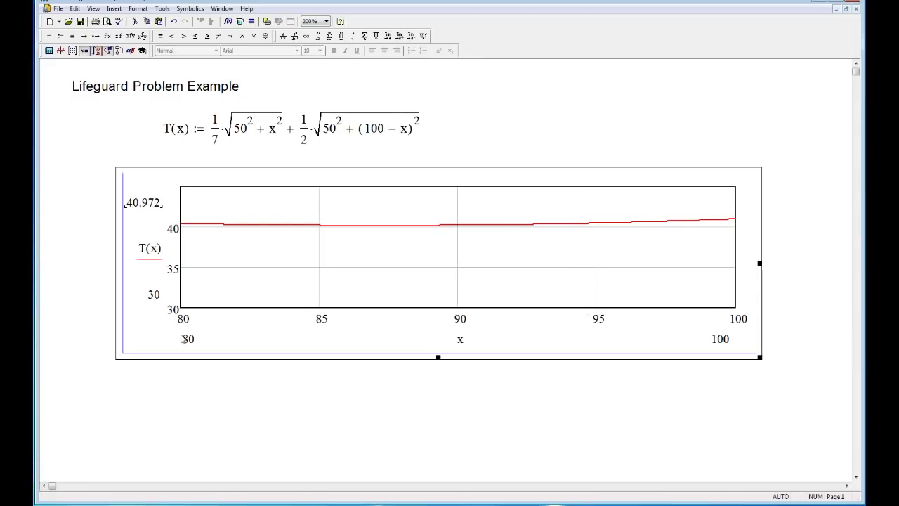
left_click(192, 342)
key("BackSpace")
type("5")
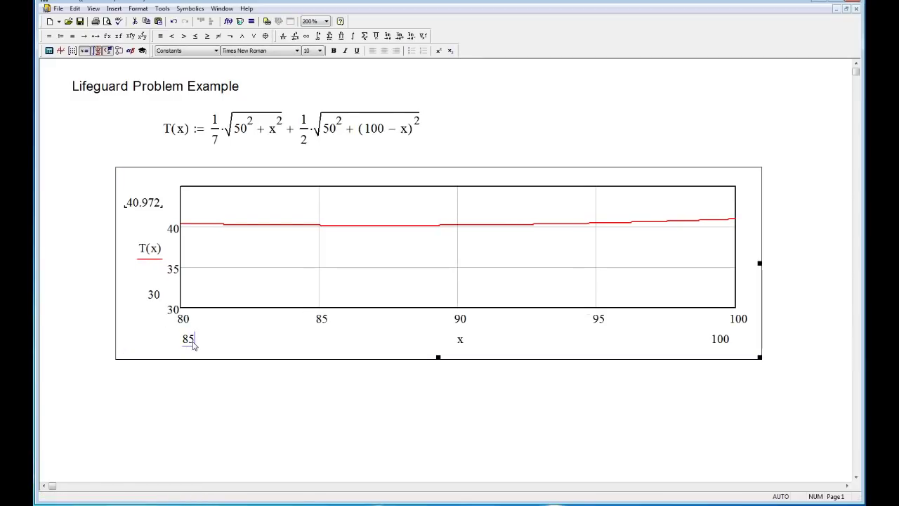
left_click(727, 342)
key("BackSpace")
key("BackSpace")
type("9")
left_click(669, 394)
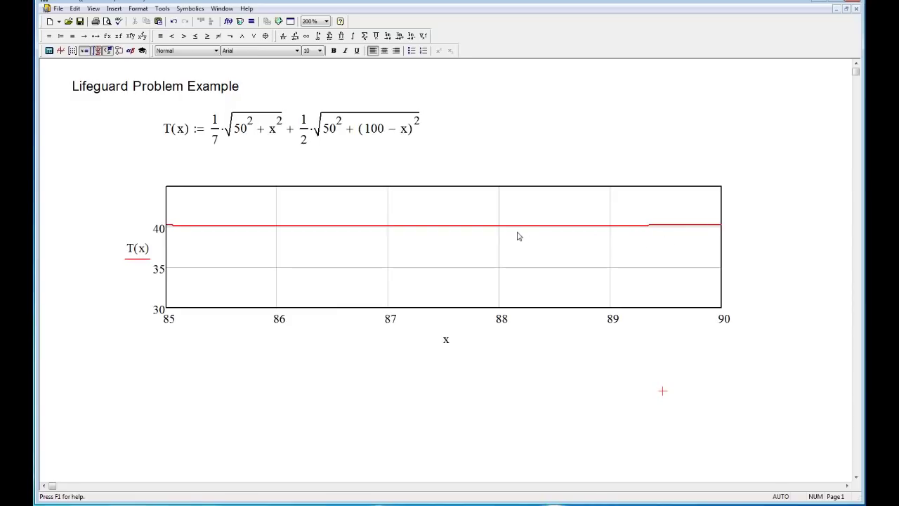
Set the plot's y-axis limits to 40 and 42.
left_click(161, 265)
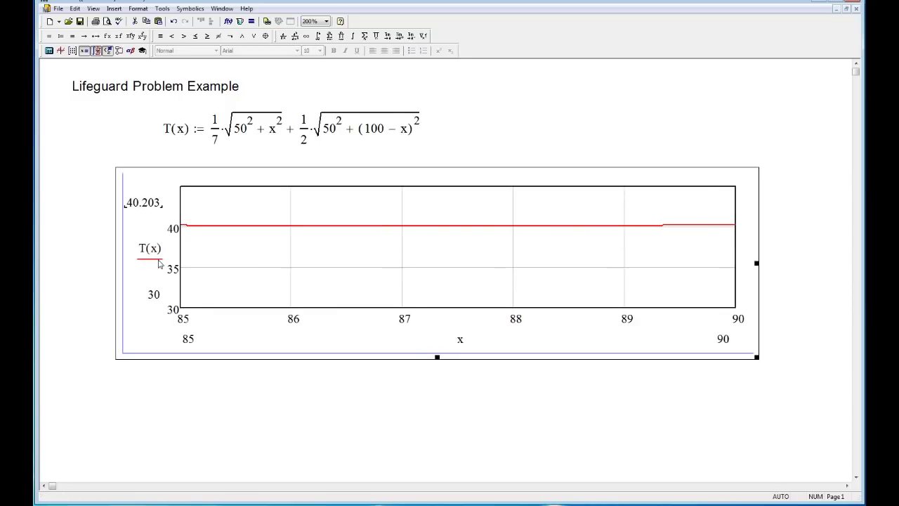
left_click(158, 296)
key("BackSpace")
key("BackSpace")
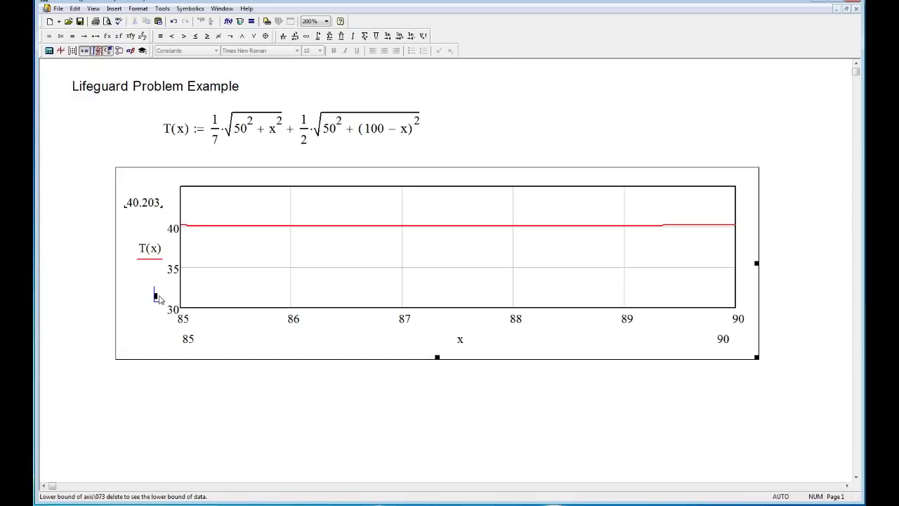
type("40")
left_click(160, 208)
key("BackSpace")
key("BackSpace")
key("BackSpace")
key("BackSpace")
key("BackSpace")
key("BackSpace")
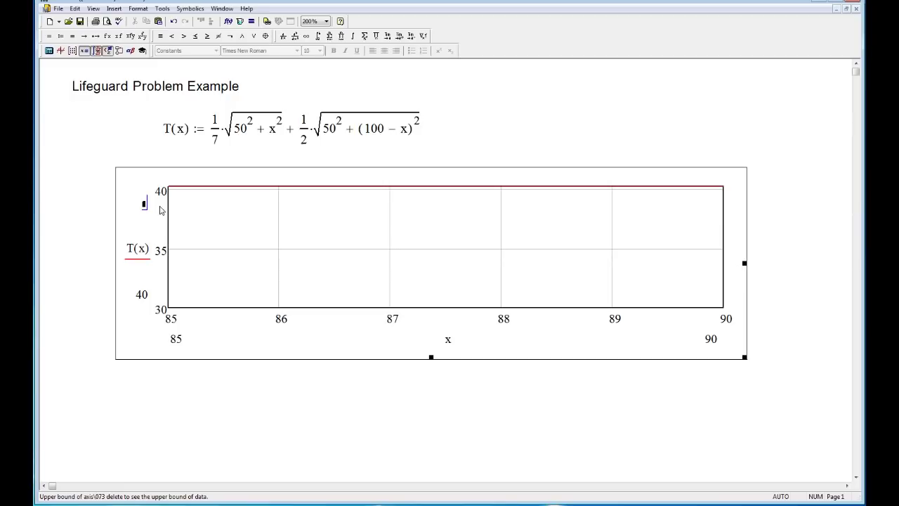
type("42")
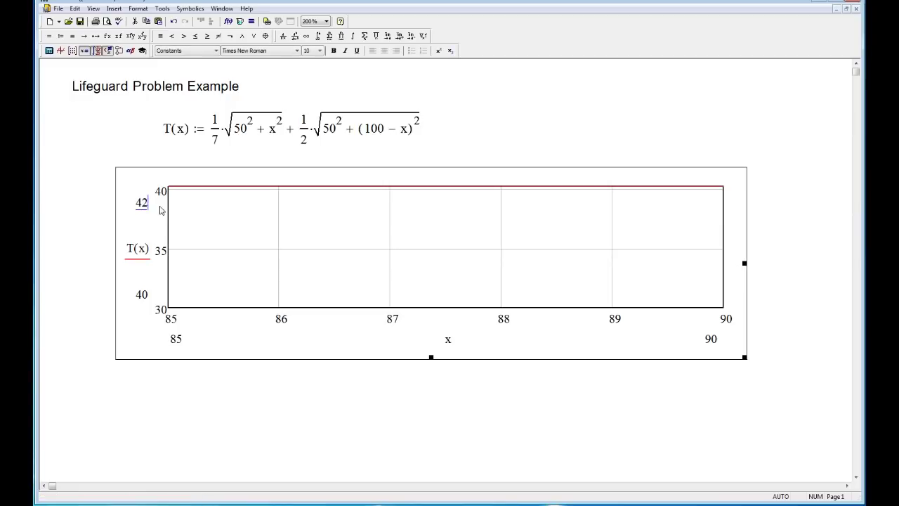
left_click(97, 181)
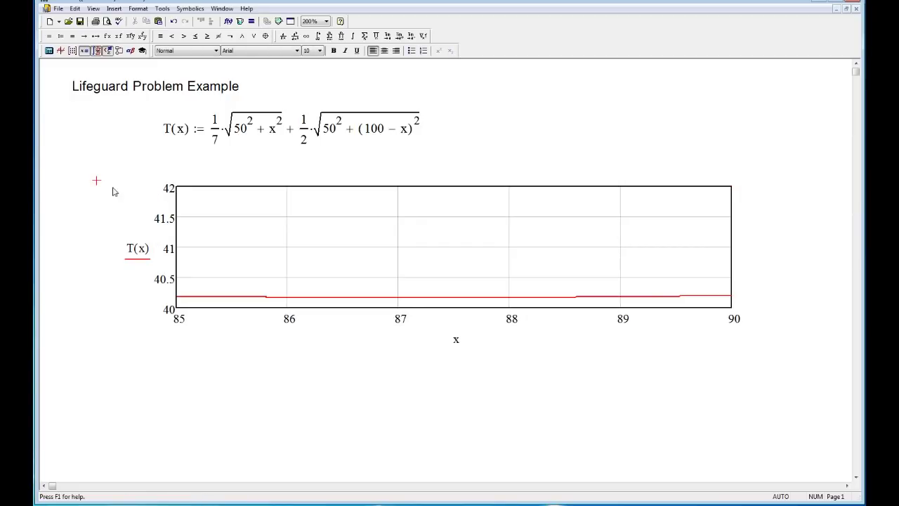
Tighten the y-axis upper limit from 42 to 40.5.
left_click(157, 208)
left_click(148, 205)
key("BackSpace")
type("0.5")
key("Return")
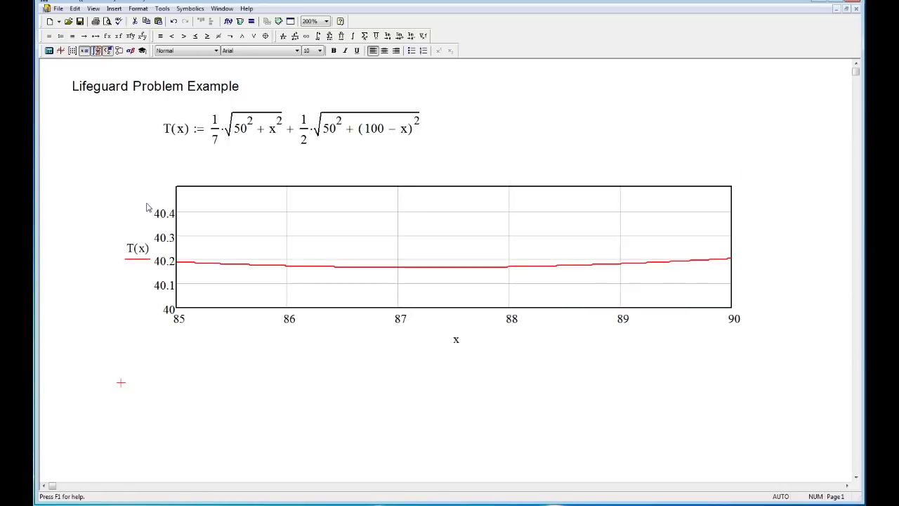
left_click(406, 271)
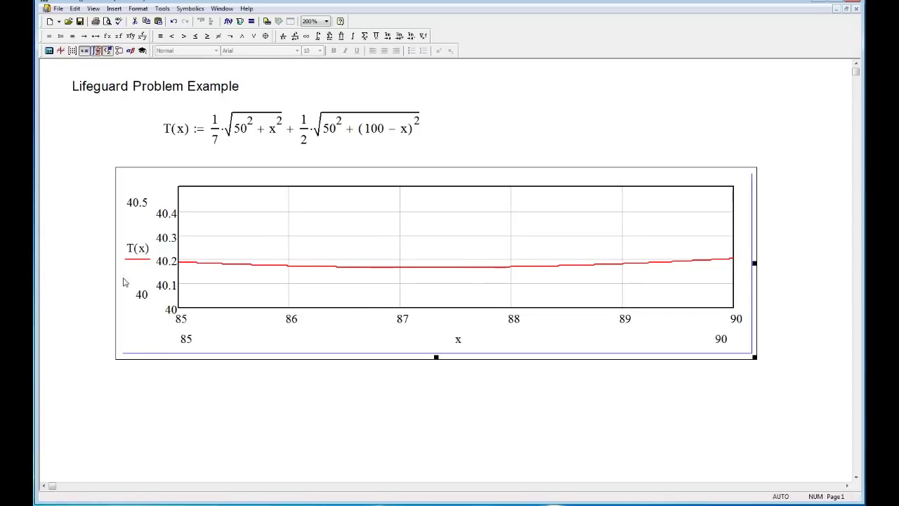
Reset the plot's y-axis limits to 30 and 70.
double_click(142, 294)
key("BackSpace")
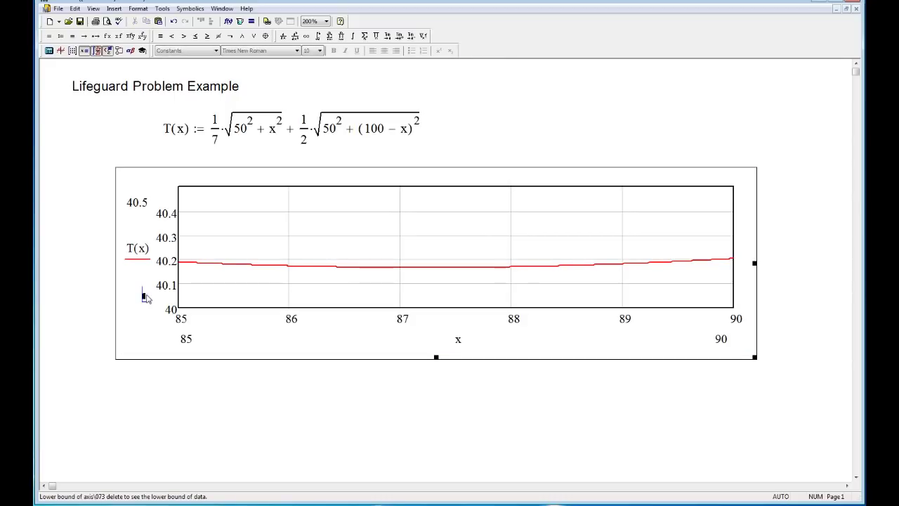
type("30")
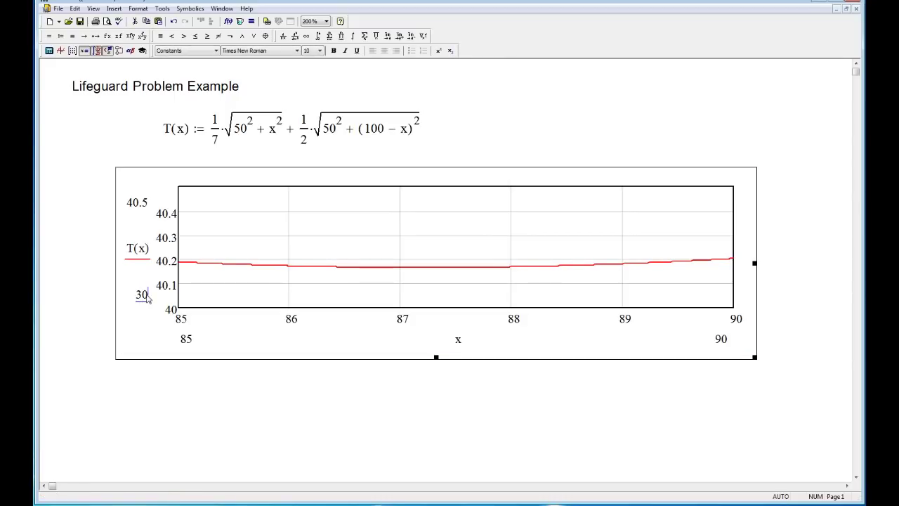
left_click(144, 206)
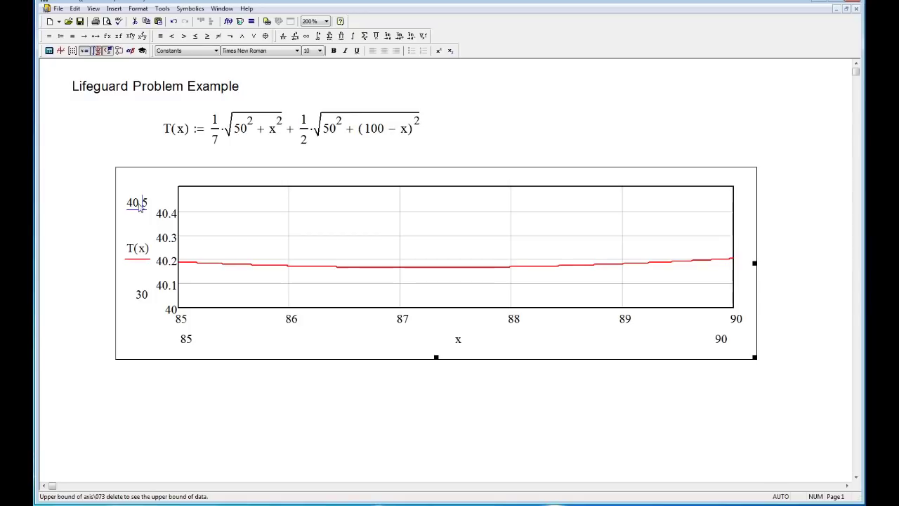
key("BackSpace")
key("BackSpace")
key("BackSpace")
key("BackSpace")
left_click(126, 210)
type("70")
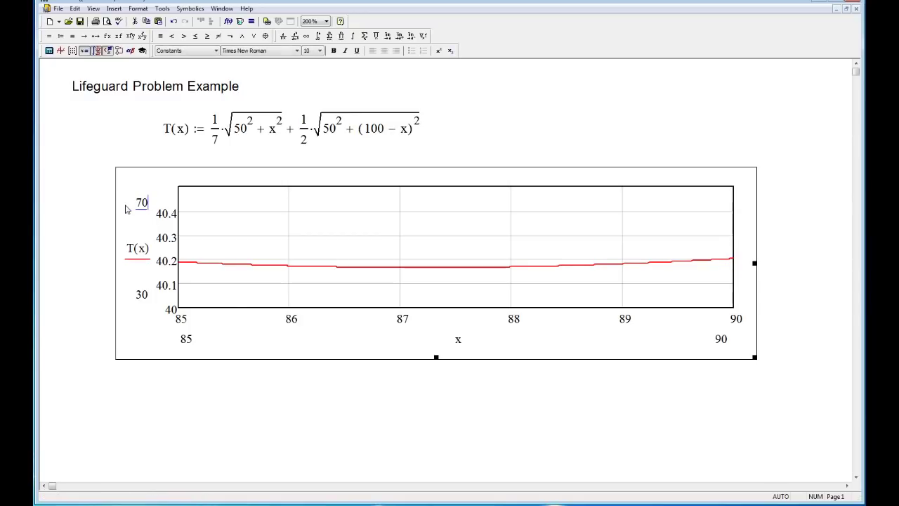
Reset the x-axis limits to 0 and 100 and redraw the plot.
left_click(190, 342)
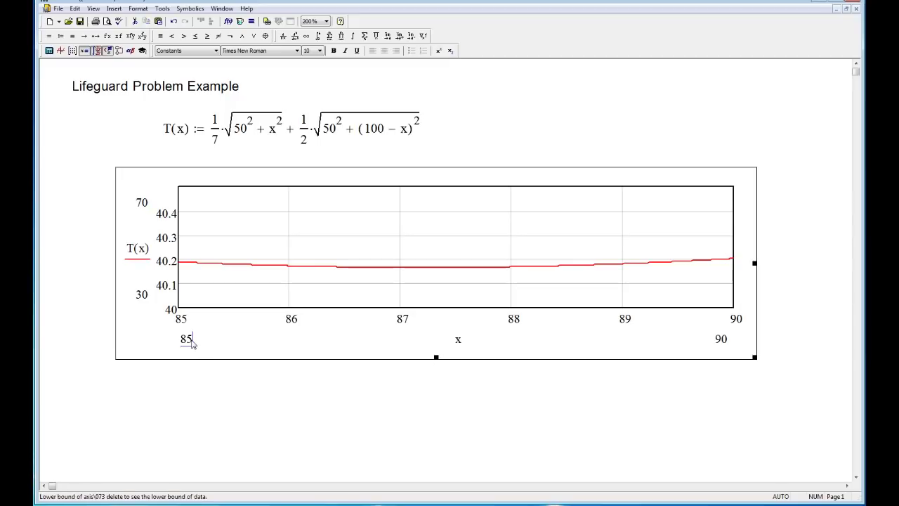
key("BackSpace")
key("BackSpace")
type("0")
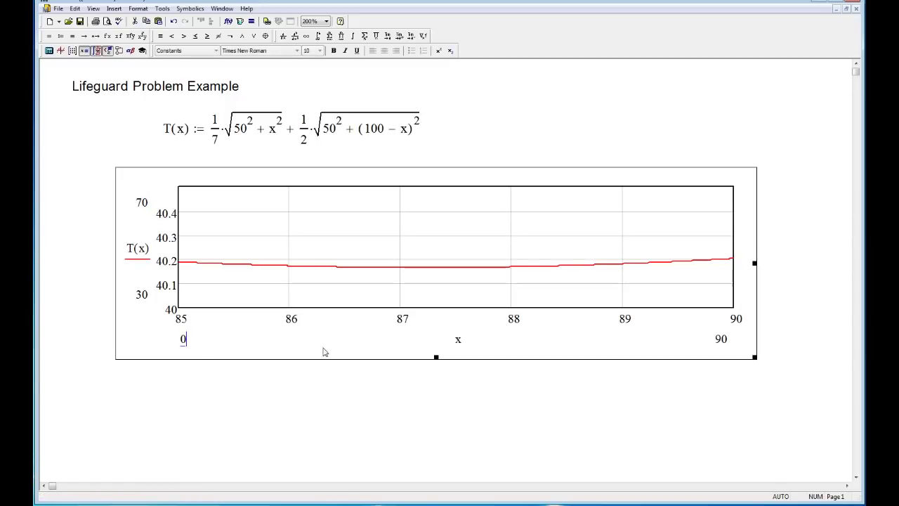
left_click(722, 342)
key("BackSpace")
key("BackSpace")
type("100")
left_click(685, 381)
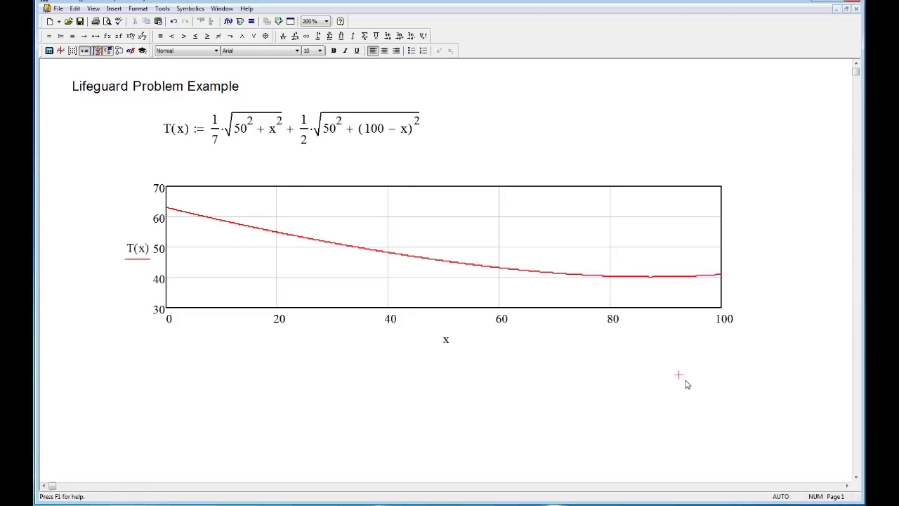
Place the insertion point just below the plot for new math.
left_click(236, 363)
left_click(202, 380)
left_click(175, 376)
Define x := 0 below the plot and evaluate minimize(T,x) = 87.208 beside it.
type("x:0")
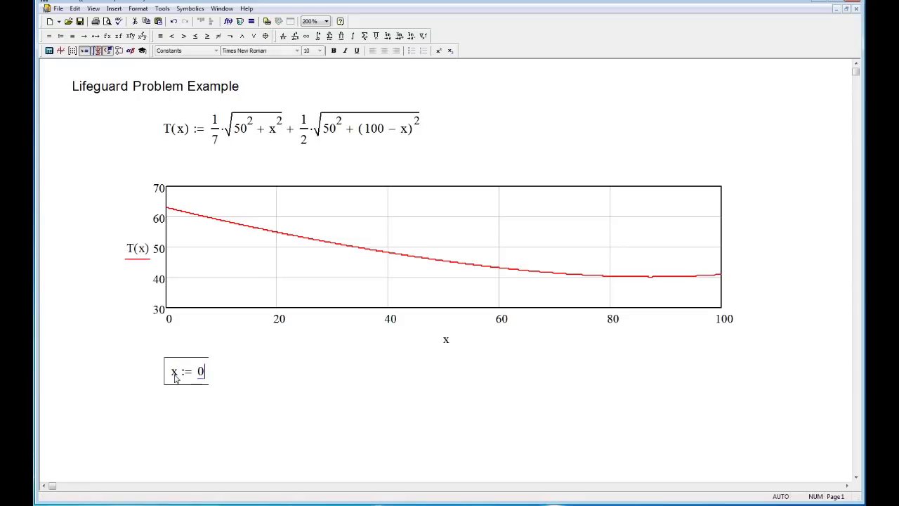
left_click(258, 373)
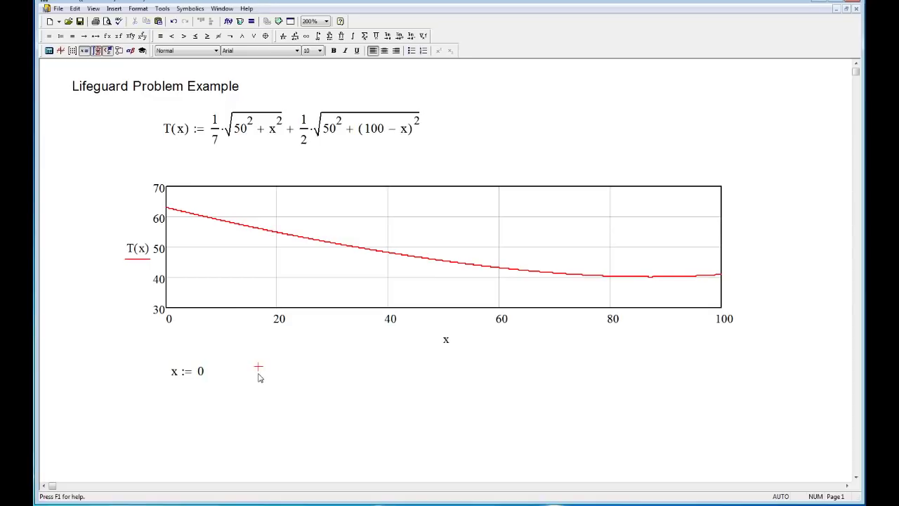
left_click(256, 378)
type("minimize(T,x) = 87.208")
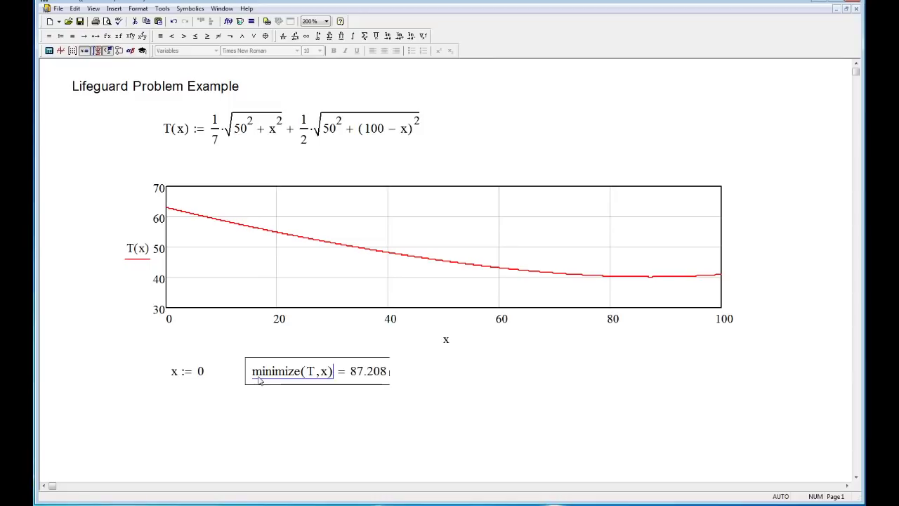
left_click(364, 380)
left_click(416, 376)
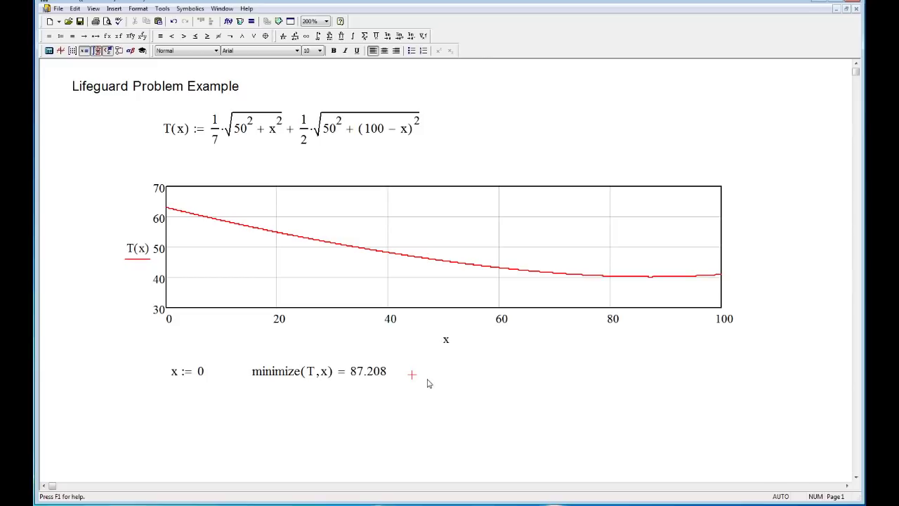
Evaluate T(87.208) = 40.166 beside the minimize result.
type("T(87.208) = 40.166")
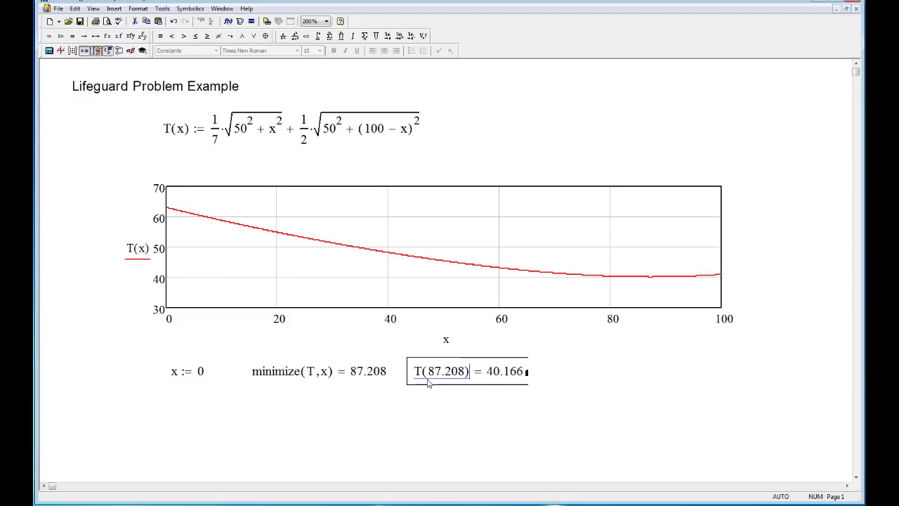
left_click(479, 404)
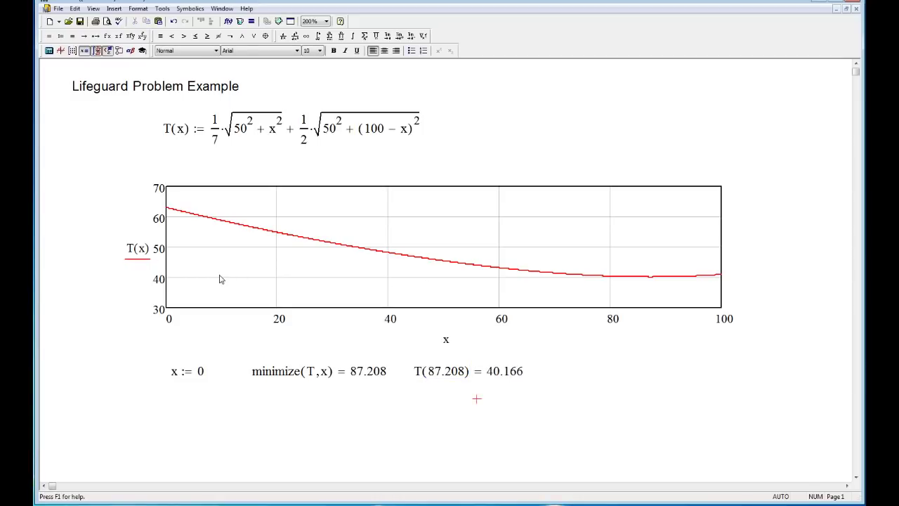
left_click_drag(185, 383, 432, 388)
left_click(408, 415)
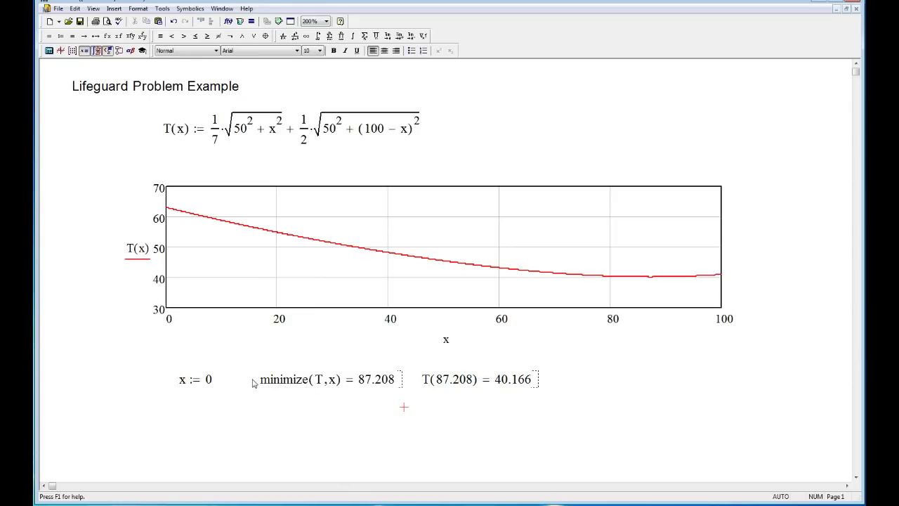
left_click(416, 385)
Store the minimize(T,x) result as x_star.
left_click(262, 383)
key("space")
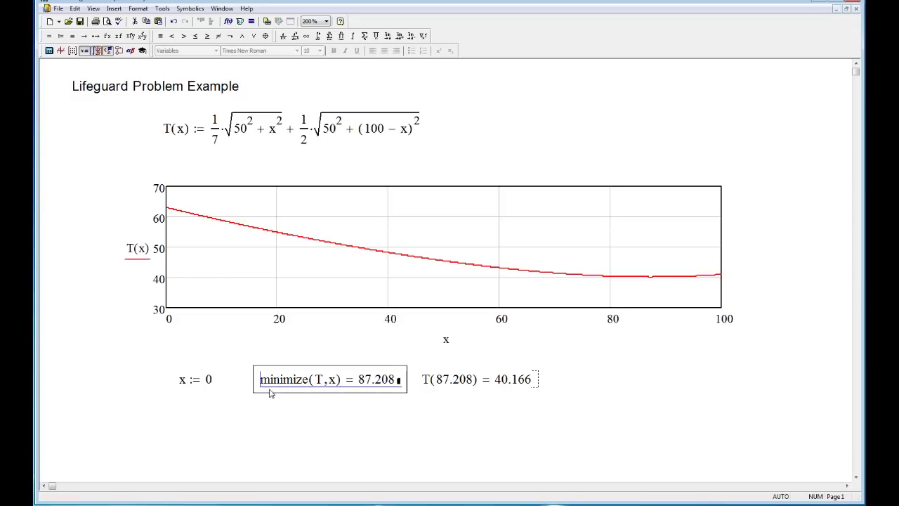
key("space")
type(":")
type("x.star")
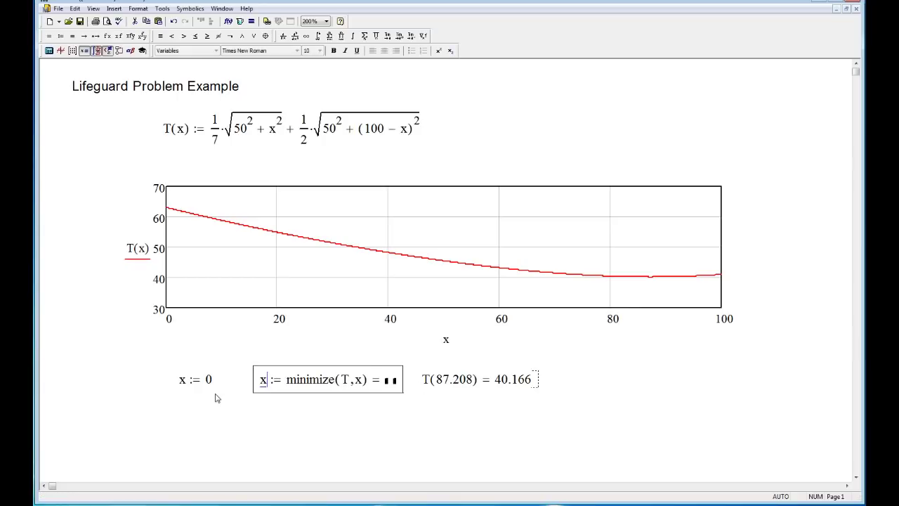
left_click(271, 421)
Move the T evaluation right and replace 87.208 with x_star, giving T(x_star) = 40.166.
left_click(453, 423)
left_click_drag(452, 423, 534, 391)
left_click(493, 430)
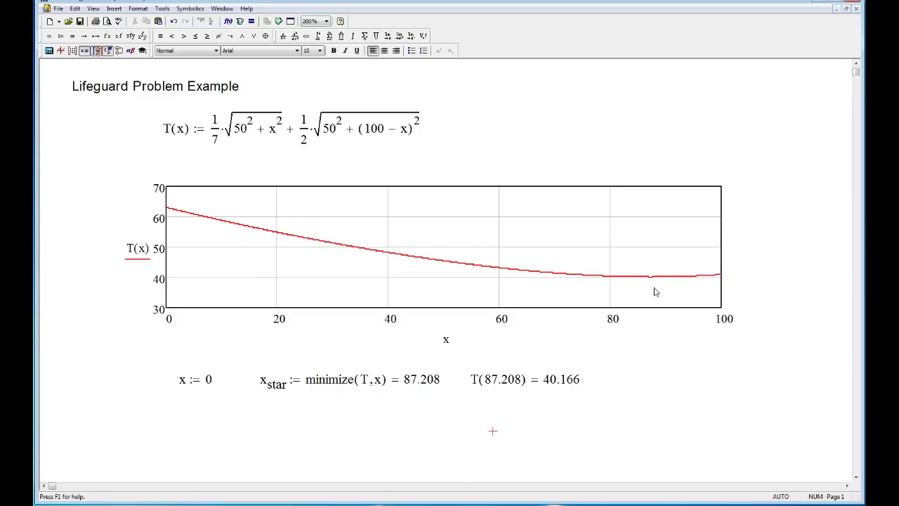
left_click(521, 383)
key("BackSpace")
key("BackSpace")
key("BackSpace")
key("BackSpace")
key("BackSpace")
key("BackSpace")
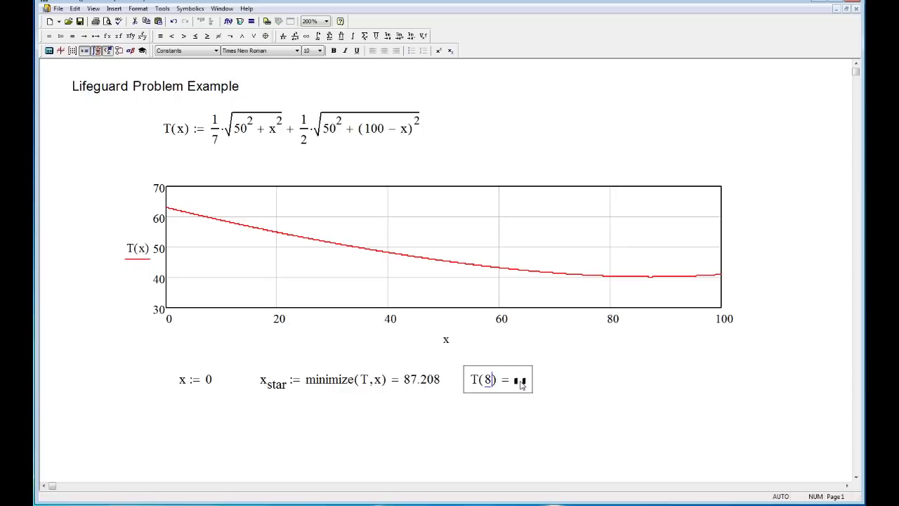
type("x.star")
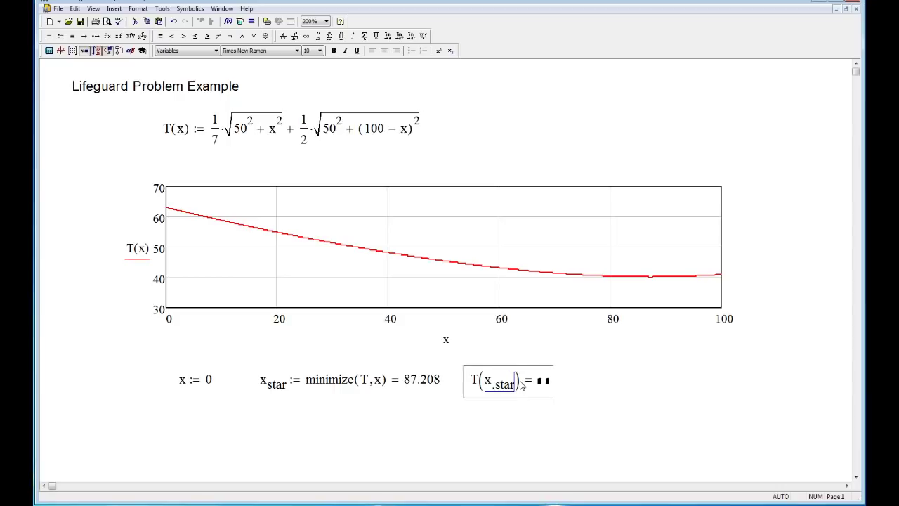
left_click(533, 424)
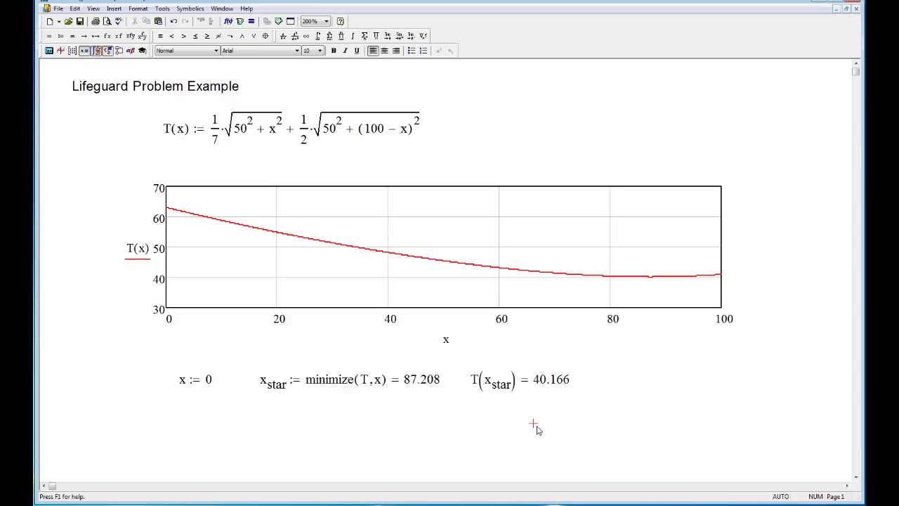
left_click(306, 144)
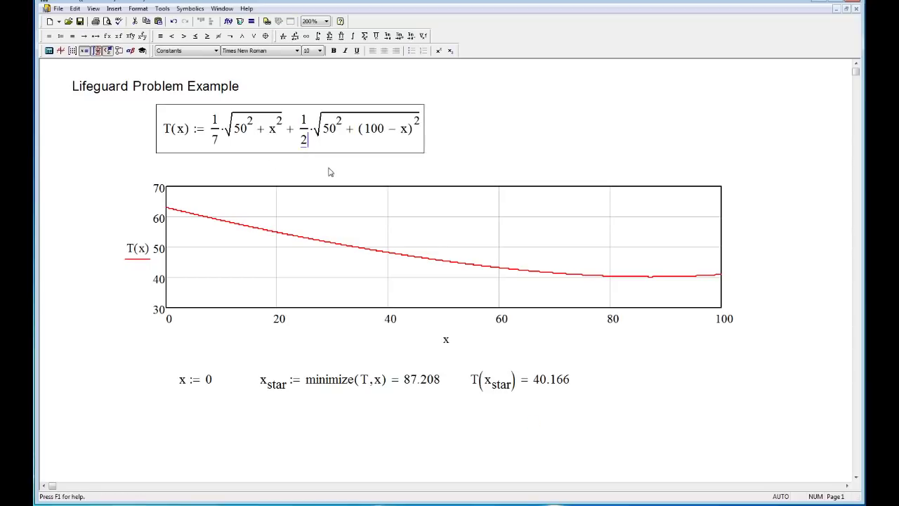
key("BackSpace")
type("1.8")
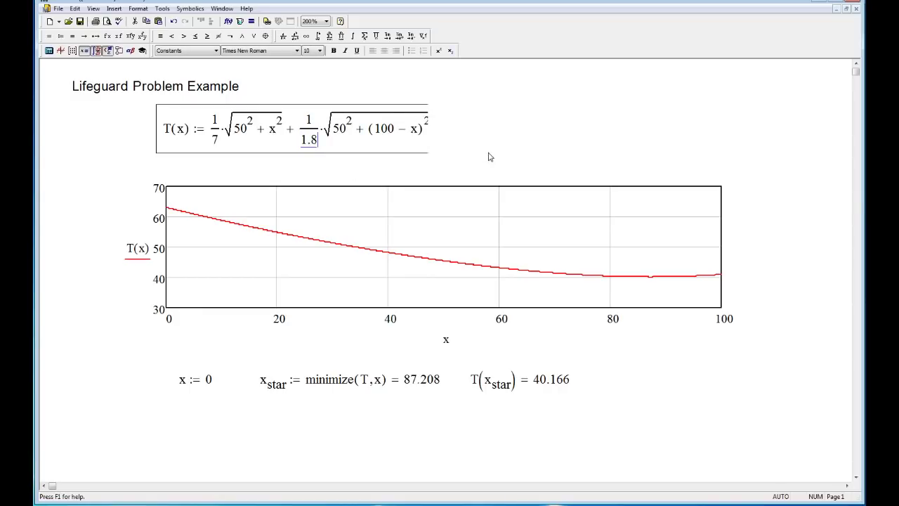
left_click(489, 152)
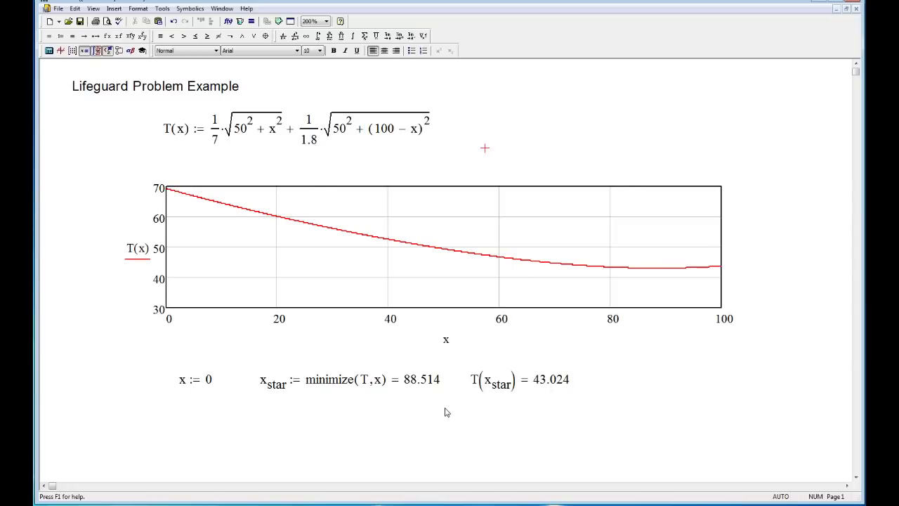
left_click(316, 141)
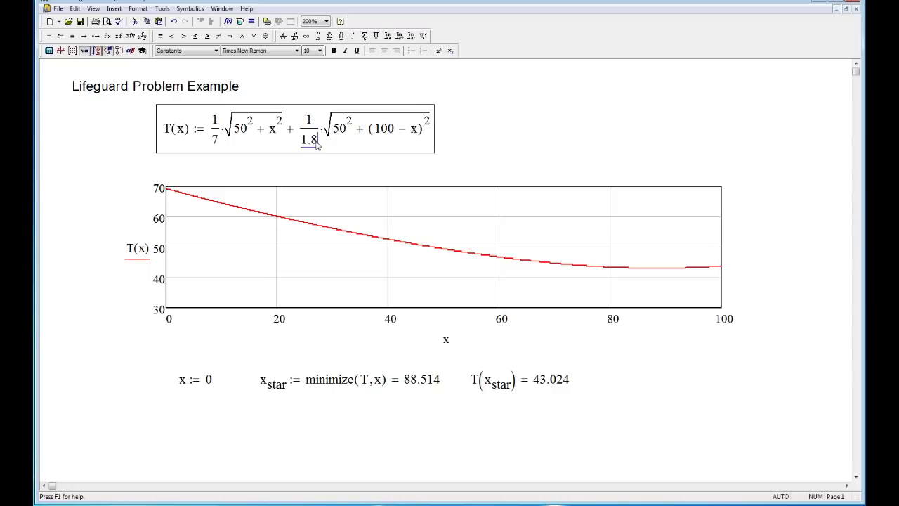
key("BackSpace")
key("BackSpace")
key("BackSpace")
type("2")
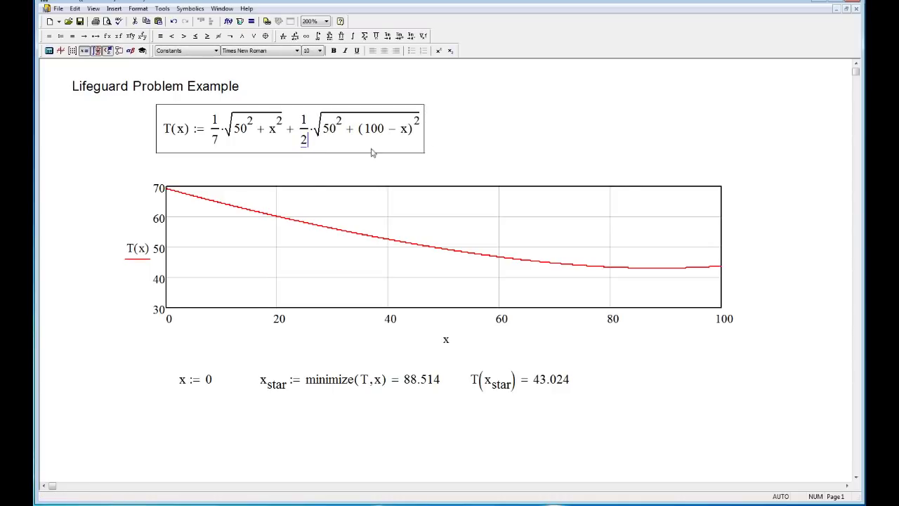
left_click(517, 141)
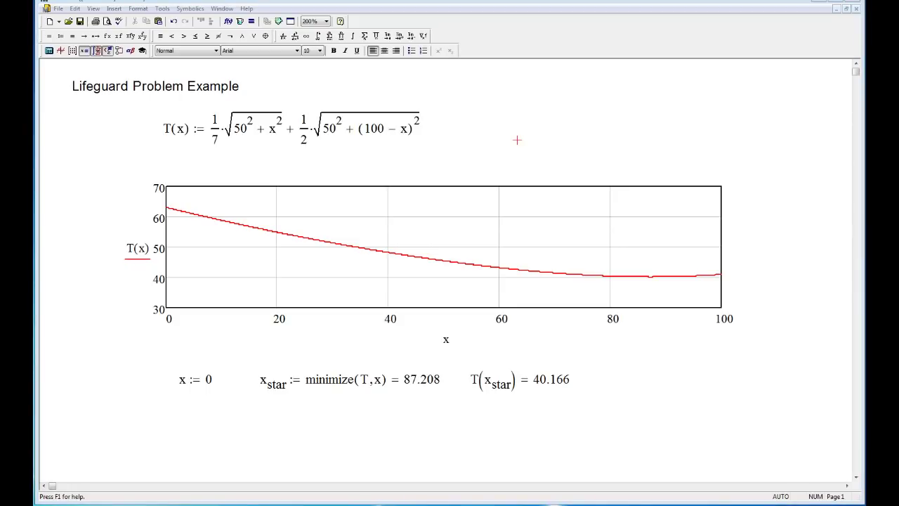
key("alt+Tab")
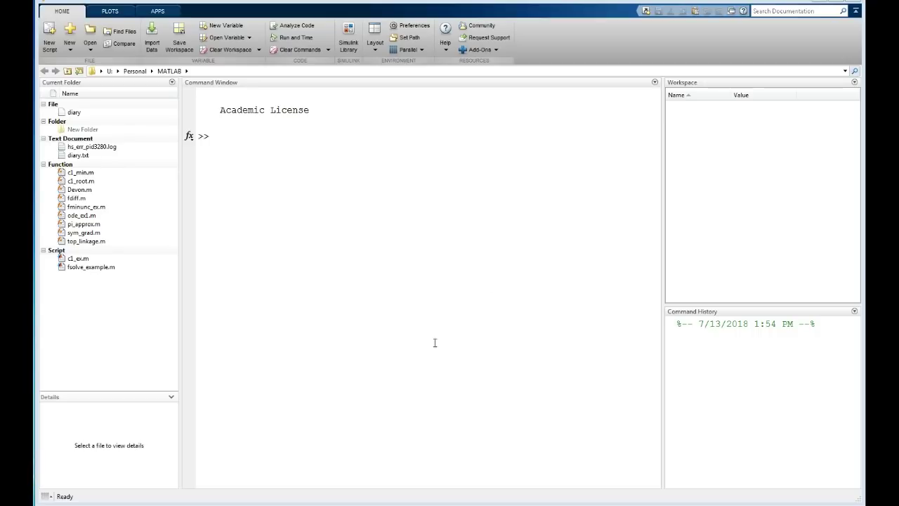
left_click(240, 137)
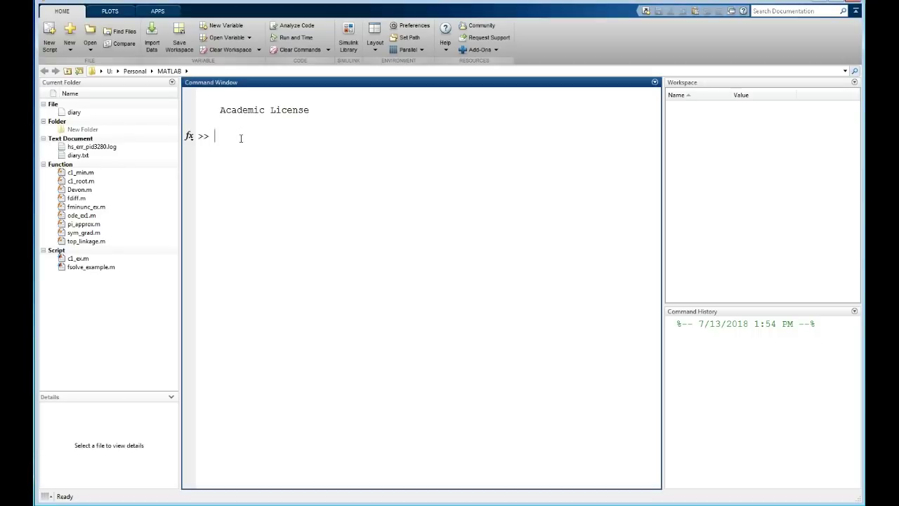
left_click(693, 117)
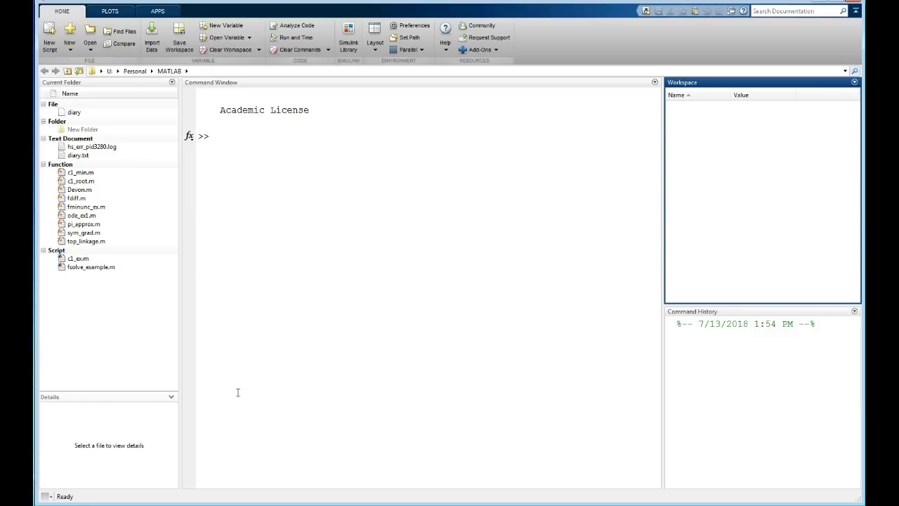
left_click(245, 136)
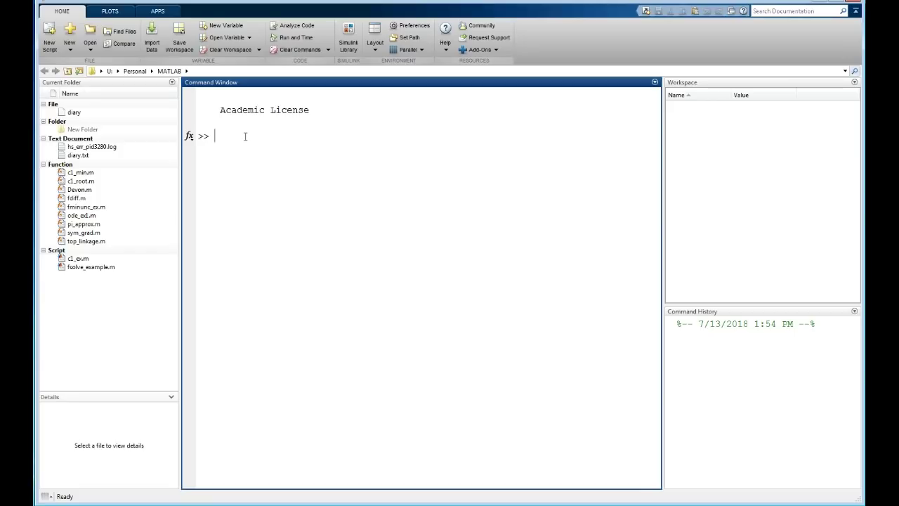
Create x=0:100 with its output shown, giving a 1x101 double.
type("x=0:100")
type(";")
key("BackSpace")
key("Return")
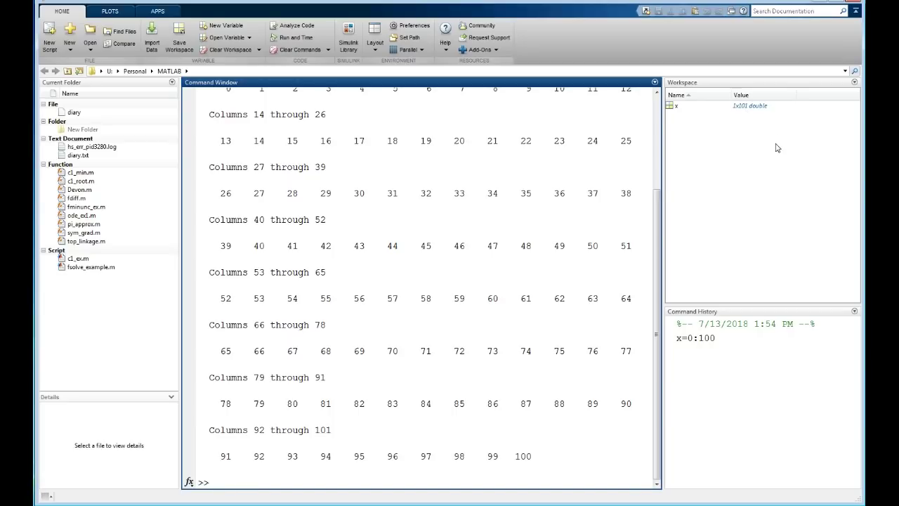
Clear the Command Window with clc and recall the x=0:100 command.
left_click(218, 475)
left_click(218, 477)
type("clc")
key("Return")
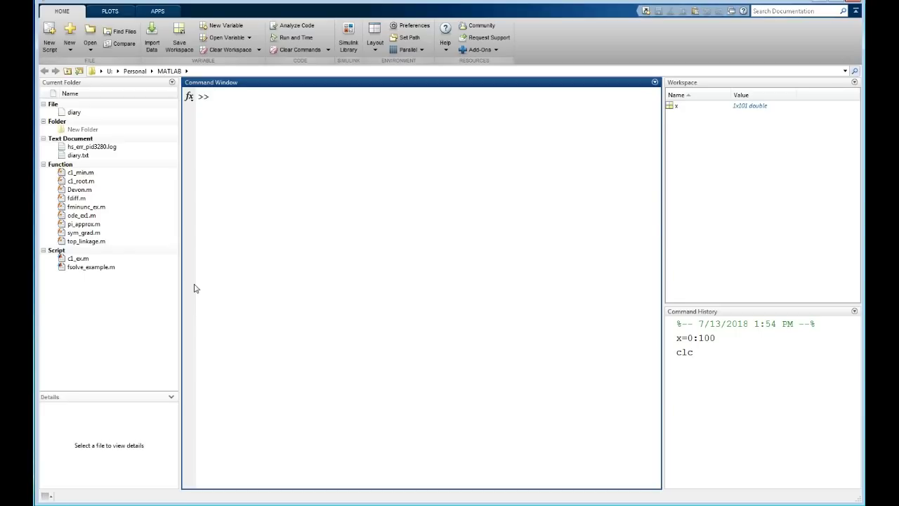
type("clc")
key("Up")
Delete variable x from the Workspace, then rerun x=0:100; to recreate it silently.
type(";")
left_click(741, 107)
right_click(742, 107)
left_click(671, 105)
right_click(671, 106)
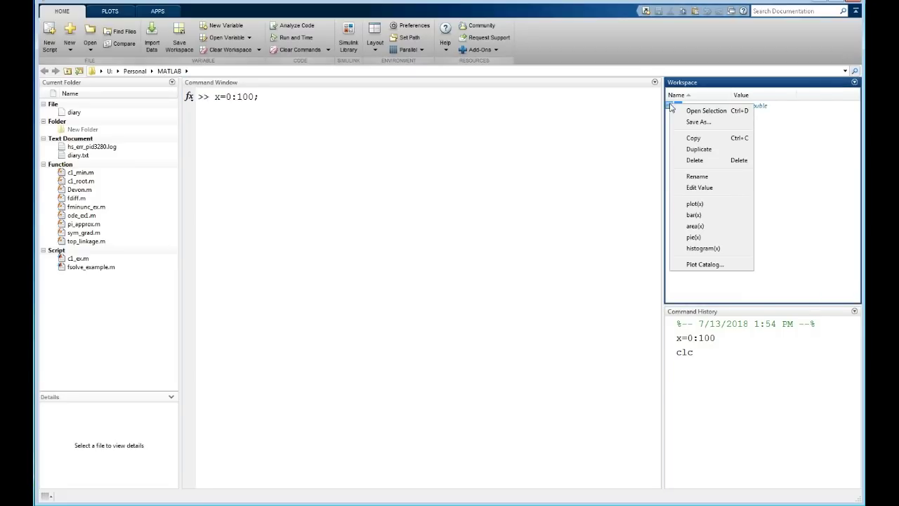
left_click(693, 161)
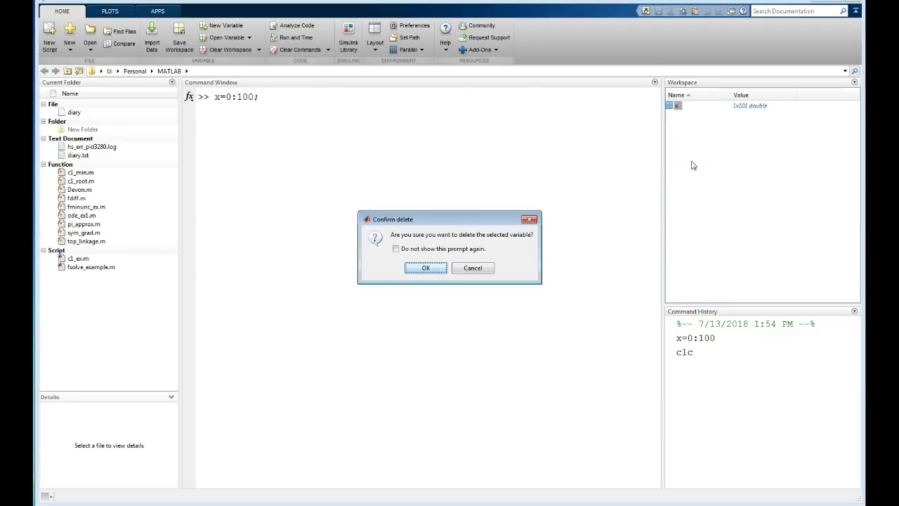
left_click(425, 267)
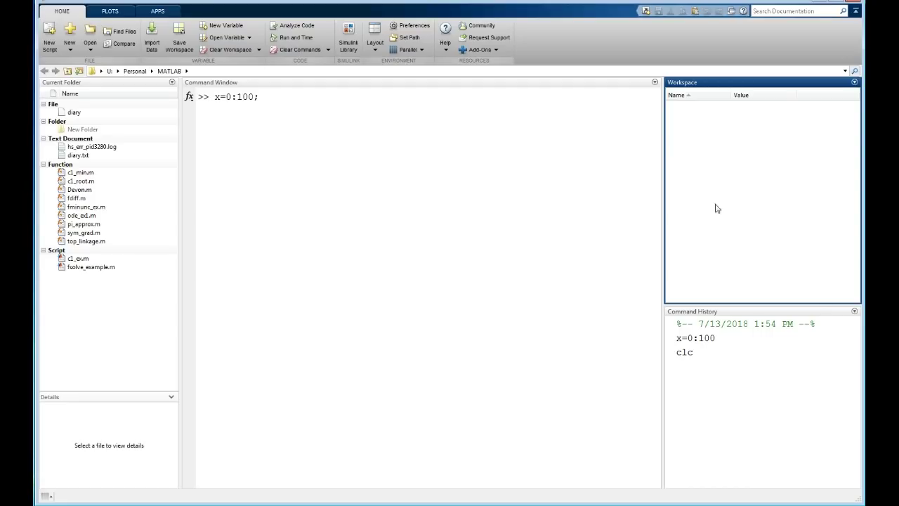
left_click(270, 97)
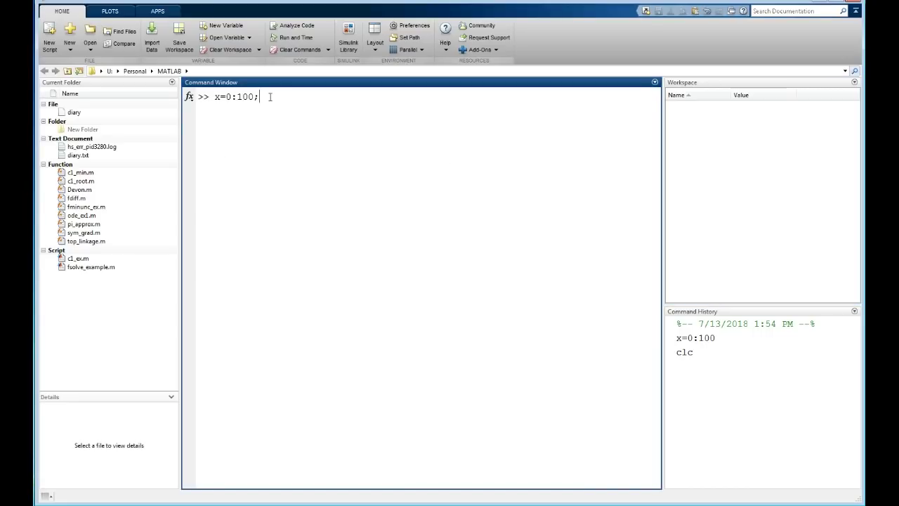
key("Return")
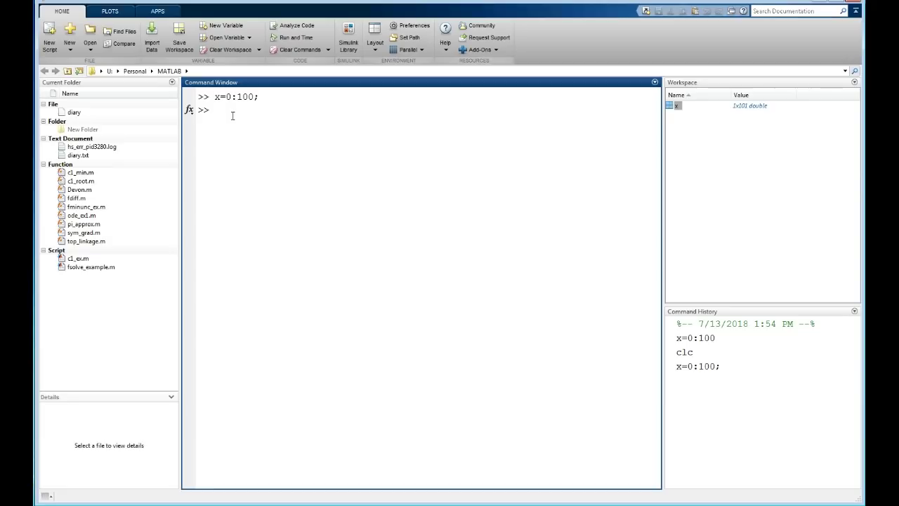
Enter T=1/7*sqrt(50^2 + x.^2) at the prompt, using element-wise squaring of x.
type("T=")
type(" 1/T*")
type("sqrt(")
type("5")
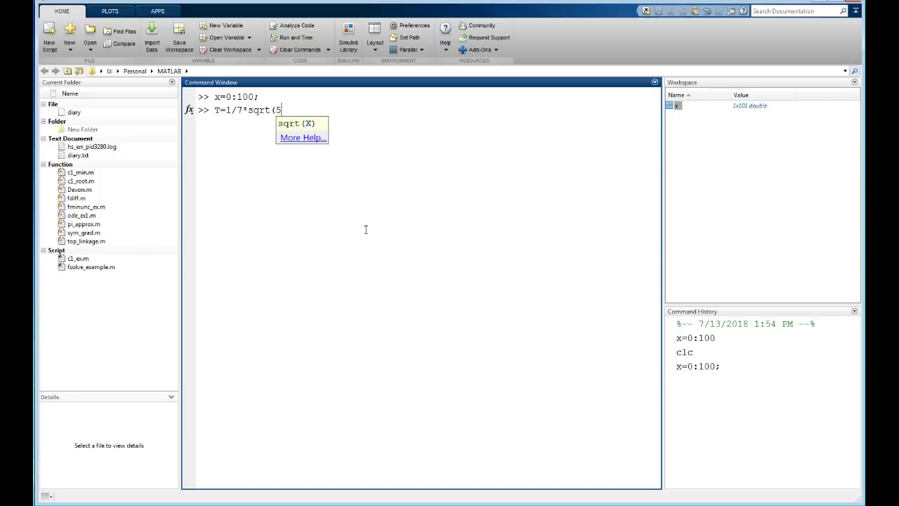
type("0^2 + x^2)")
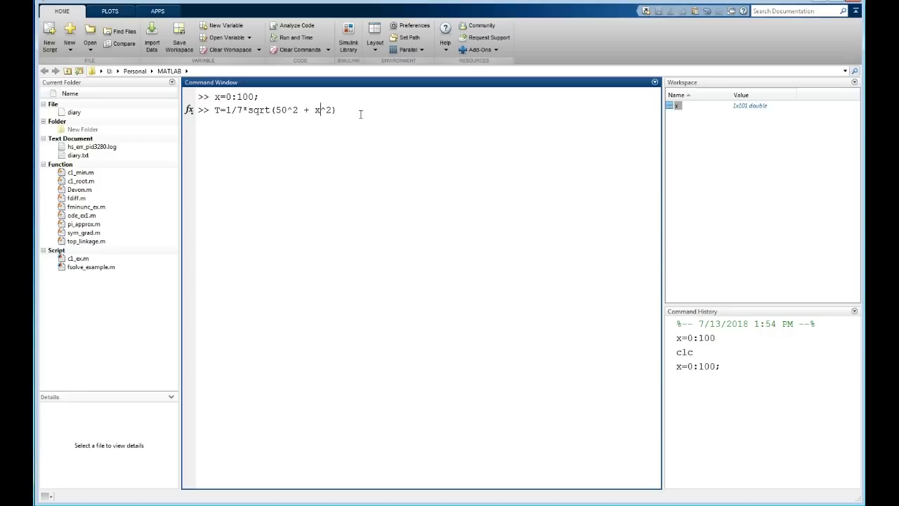
type(".")
left_click_drag(320, 110, 326, 110)
left_click(345, 111)
Append + 1/2*sqrt(50^2 + (100-x).^2); and run it, making T a 1x101 double.
type("+ ")
type("1/2")
type("*sqrt(")
type("50^2")
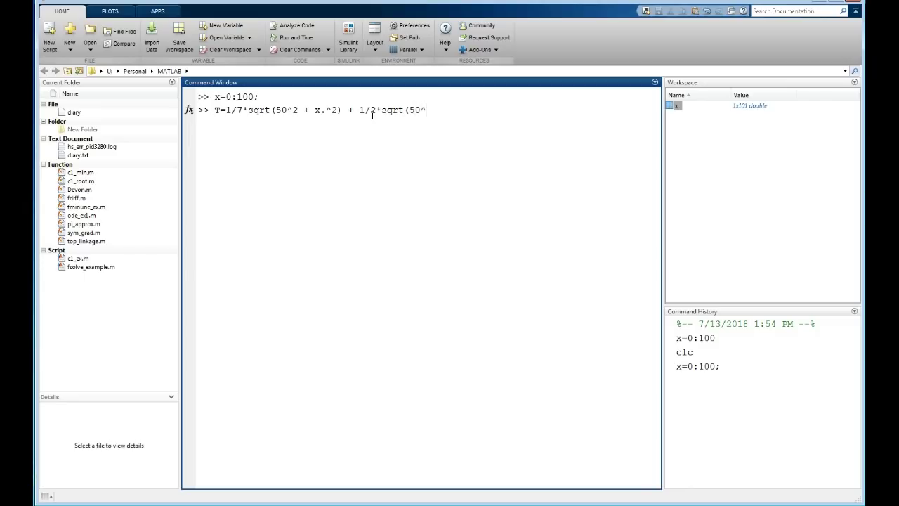
type(" + (100-x).^2)")
type(";")
key("Return")
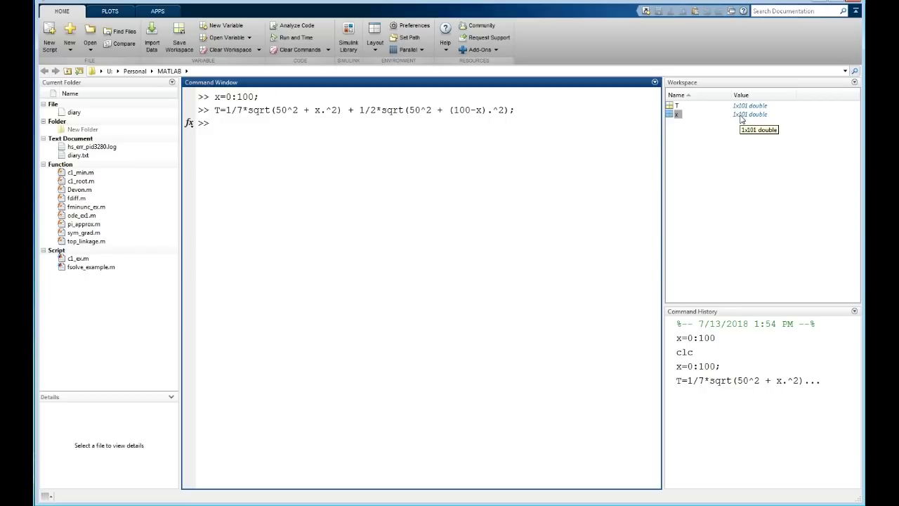
Plot T against x with plot(x,T) and arrange the windows to show Figure 1.
type("plot(x,T)")
key("Return")
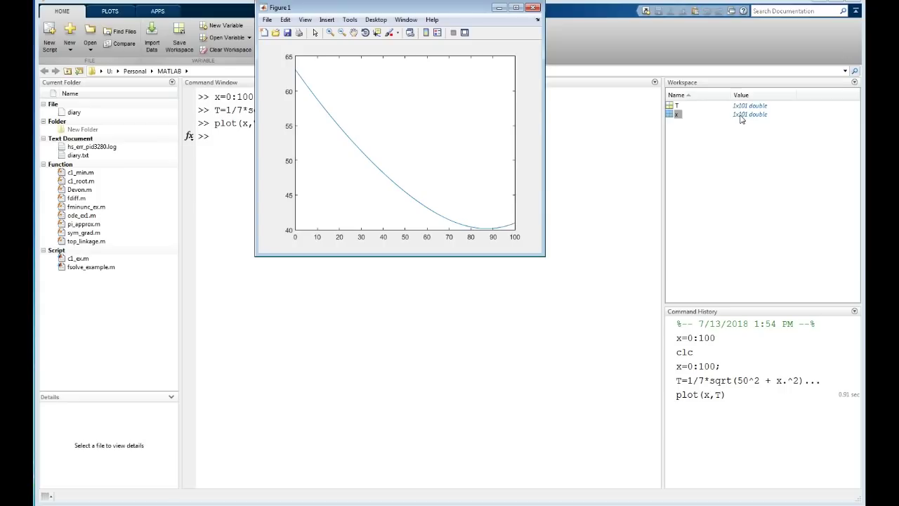
left_click_drag(480, 12, 493, 73)
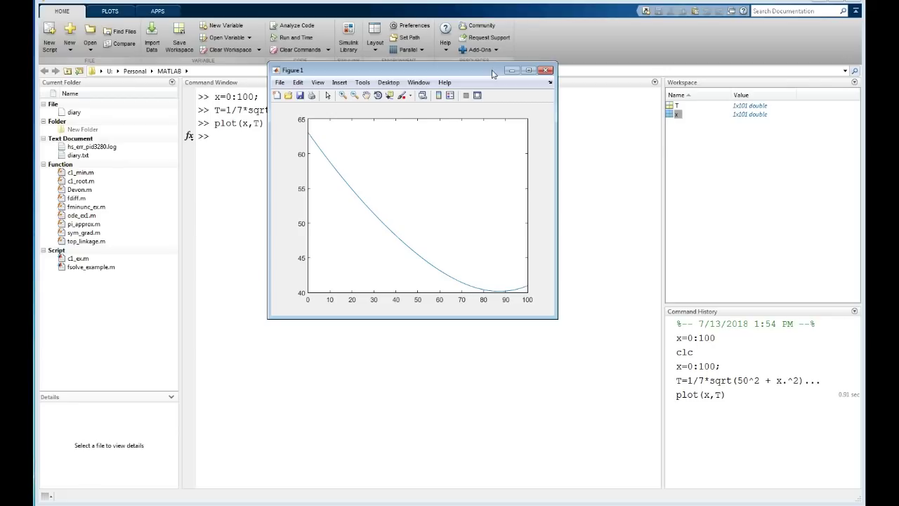
left_click_drag(446, 74, 465, 75)
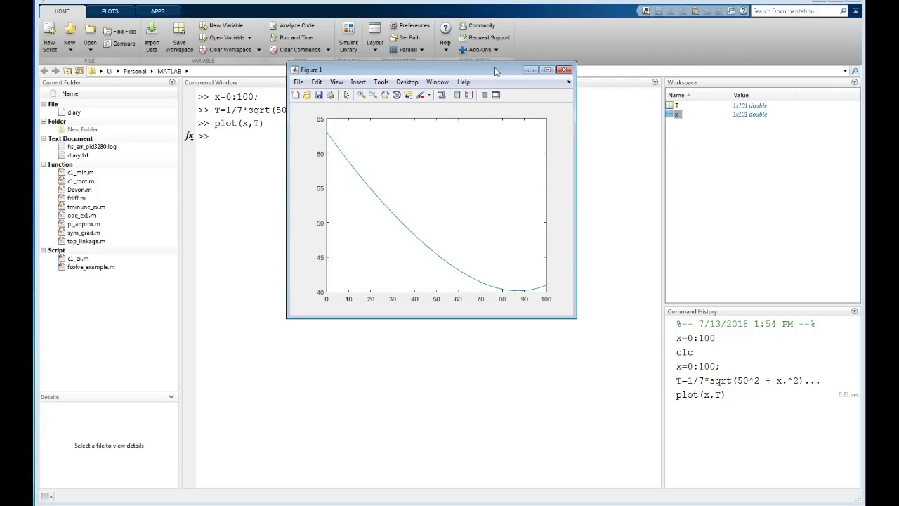
left_click_drag(863, 39, 803, 14)
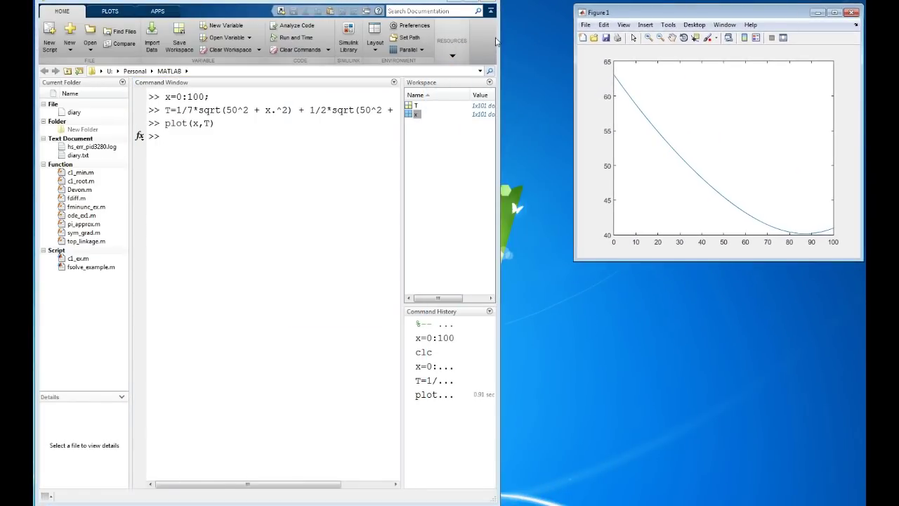
left_click_drag(501, 39, 568, 39)
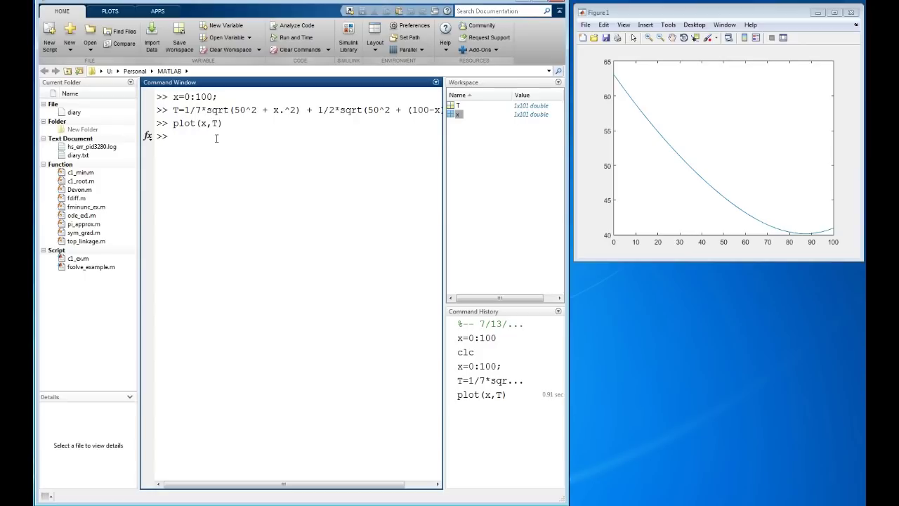
Add grid lines and label the axes 'Distance (m)' (x) and 'Time (sec)' (y).
type("grid")
key("Return")
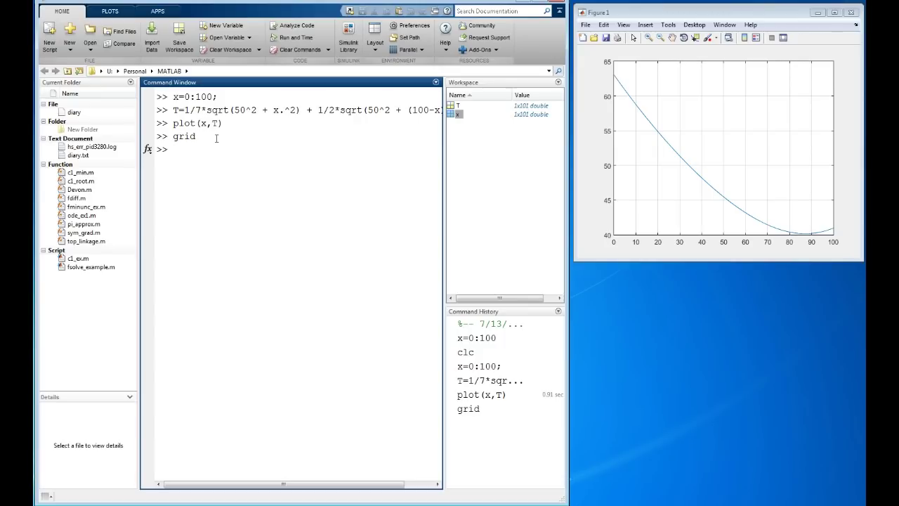
type("xlabel('Distance ((m)")
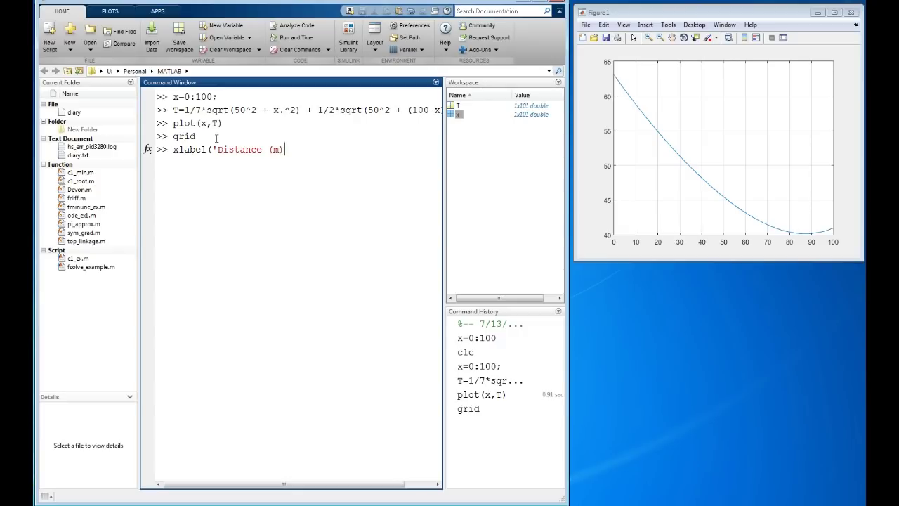
type("')")
key("Return")
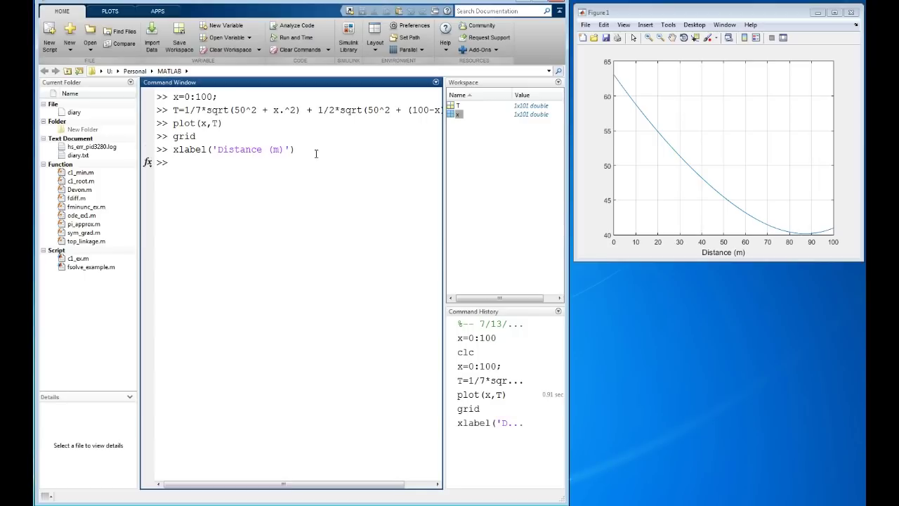
type("ylabel('Time (")
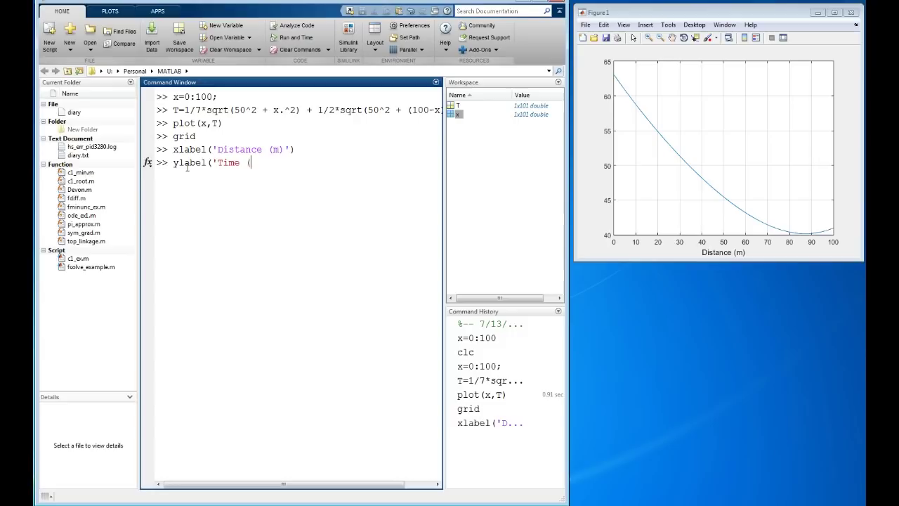
type("sec)')")
key("Return")
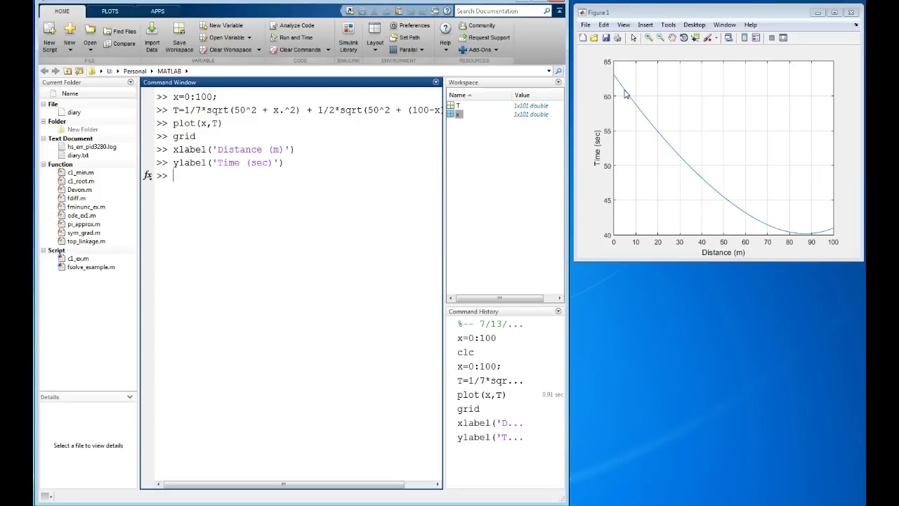
Enable plot editing, open the curve's Property Editor, and restore and enlarge the figure window.
left_click(633, 37)
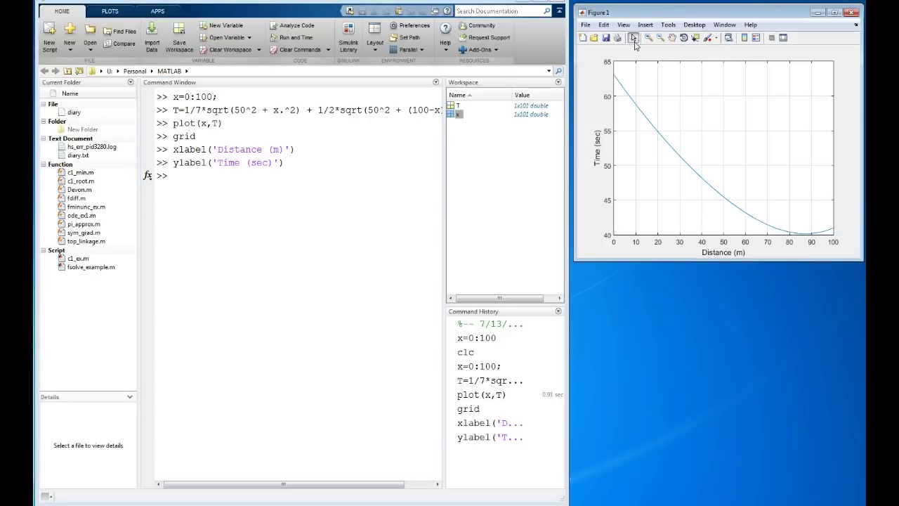
left_click(636, 107)
double_click(635, 107)
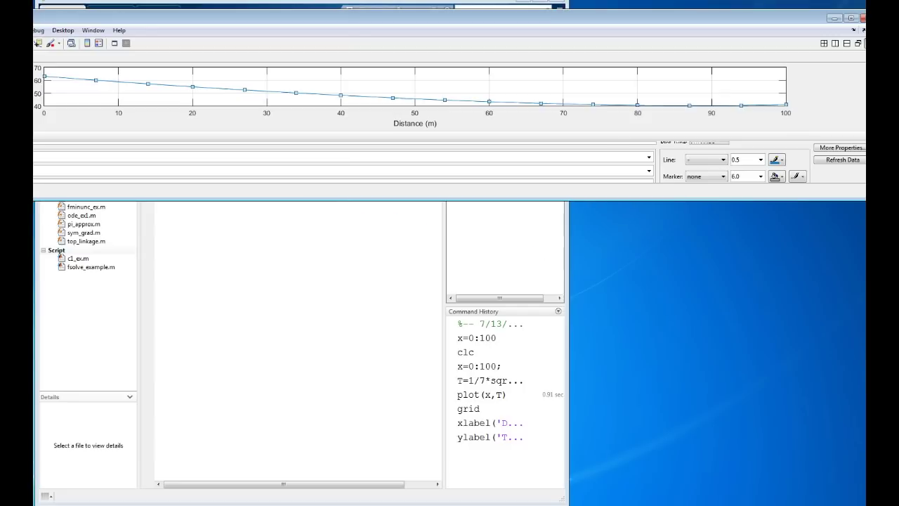
left_click(683, 71)
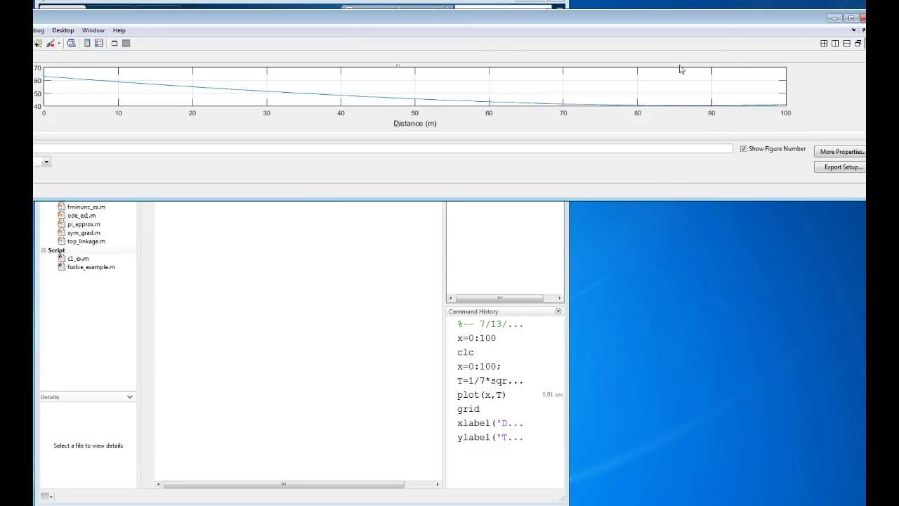
left_click(851, 17)
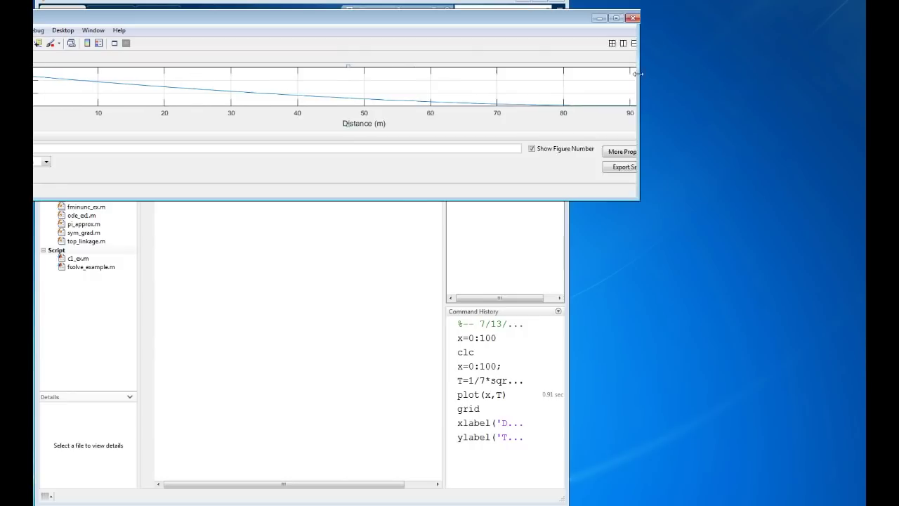
left_click_drag(423, 25, 549, 20)
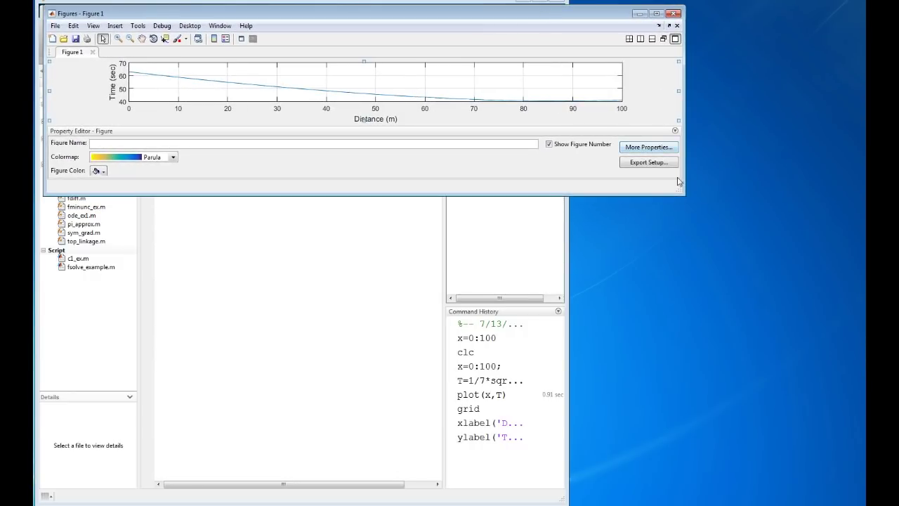
left_click_drag(685, 194, 840, 439)
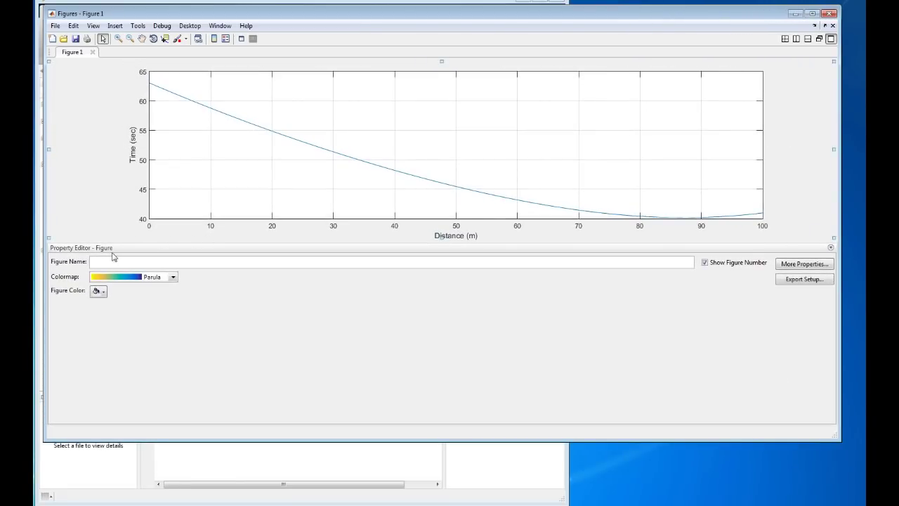
Set the curve's marker to circles ('o'), close the Property Editor, and shrink the figure.
left_click(400, 173)
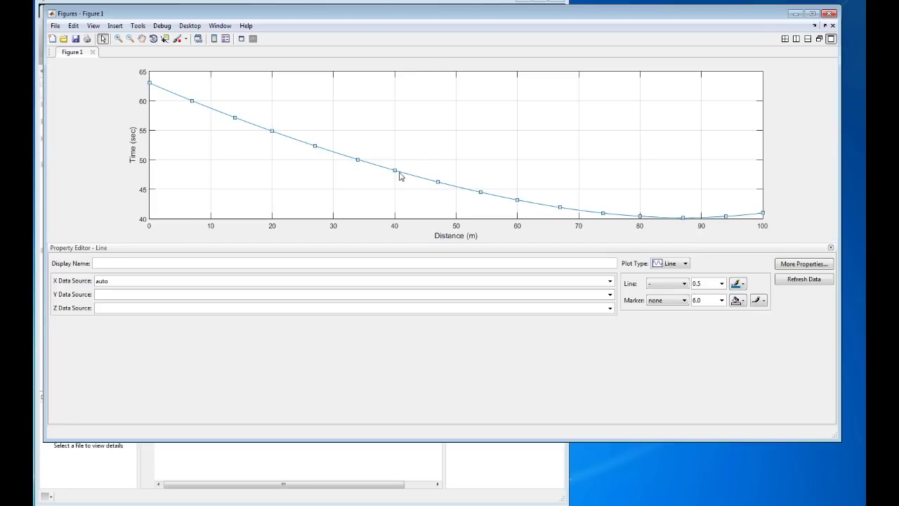
left_click(684, 300)
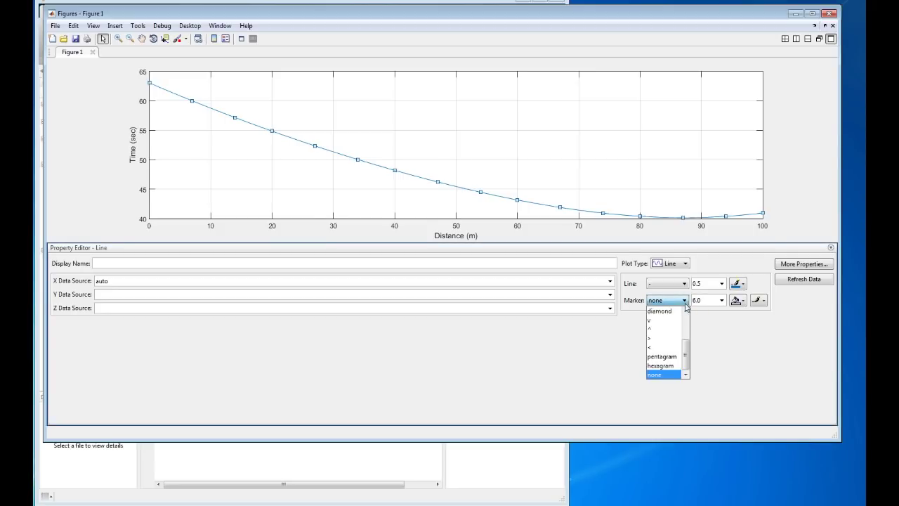
left_click(684, 313)
left_click(653, 320)
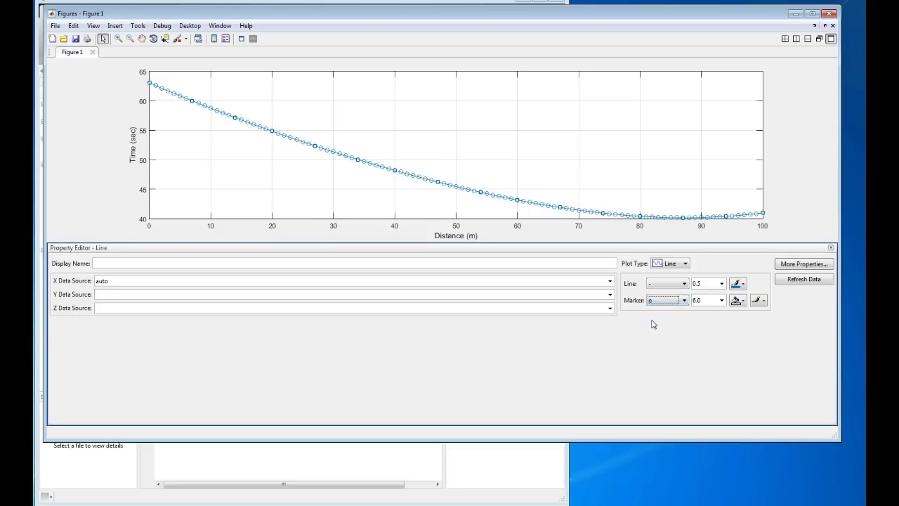
left_click(831, 248)
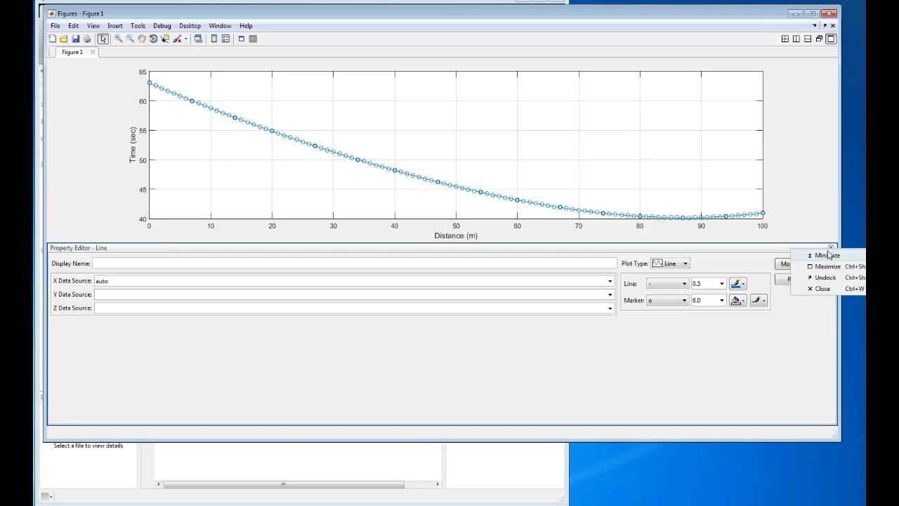
left_click(823, 290)
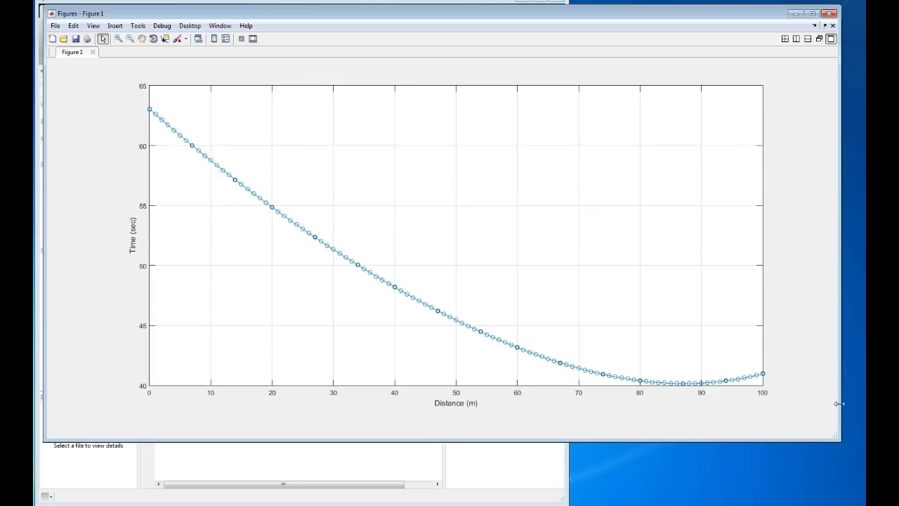
left_click_drag(836, 436, 535, 341)
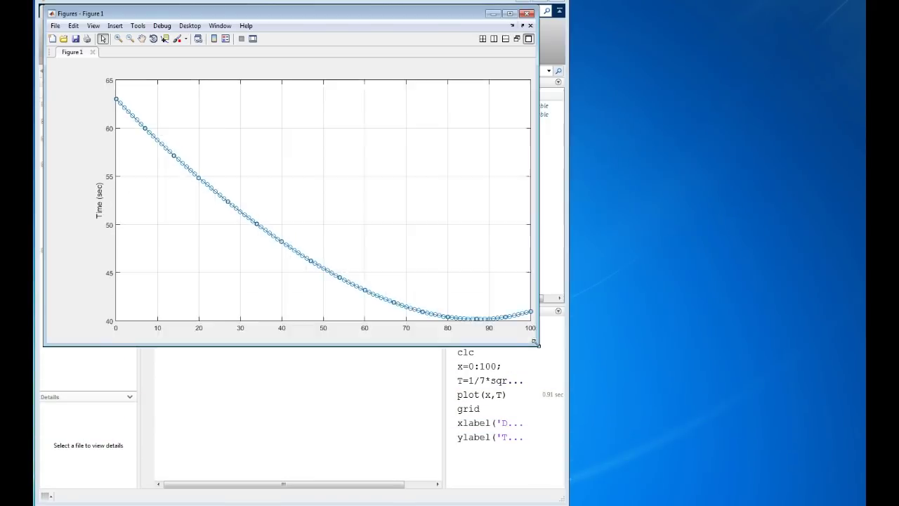
Resize Figure 1 smaller and place it at the right, beside the Command Window.
left_click_drag(299, 12, 619, 14)
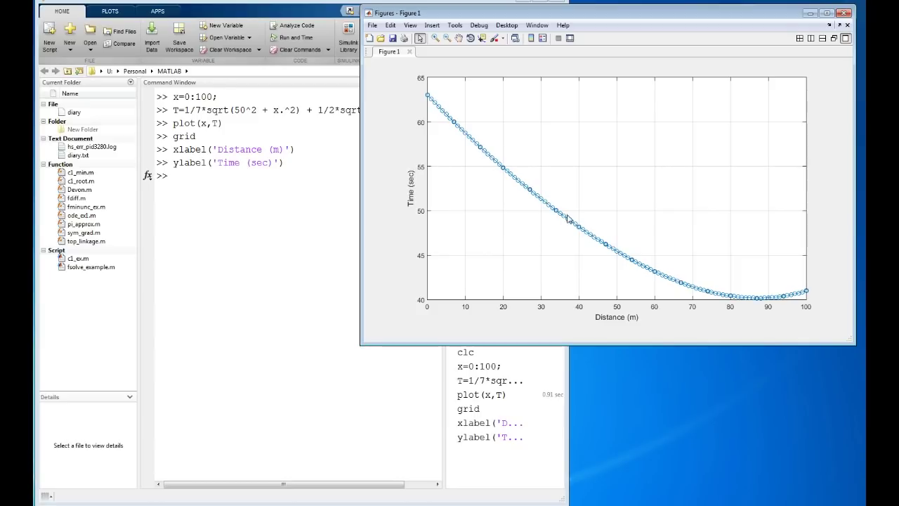
left_click_drag(631, 17, 635, 147)
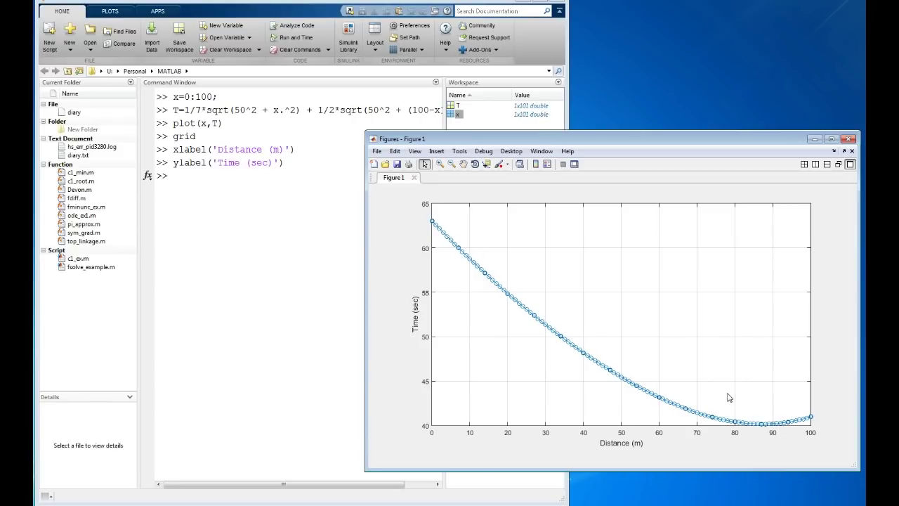
left_click_drag(698, 141, 701, 22)
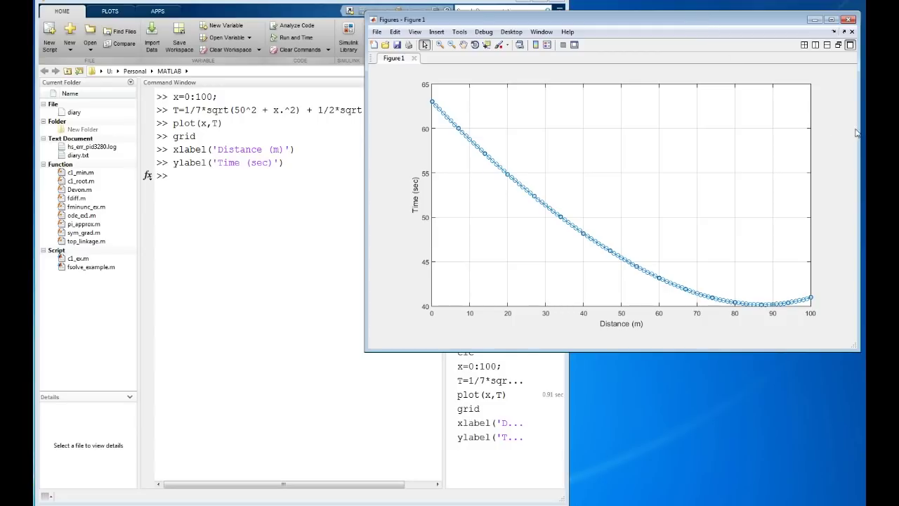
left_click_drag(861, 134, 697, 135)
left_click_drag(579, 23, 745, 14)
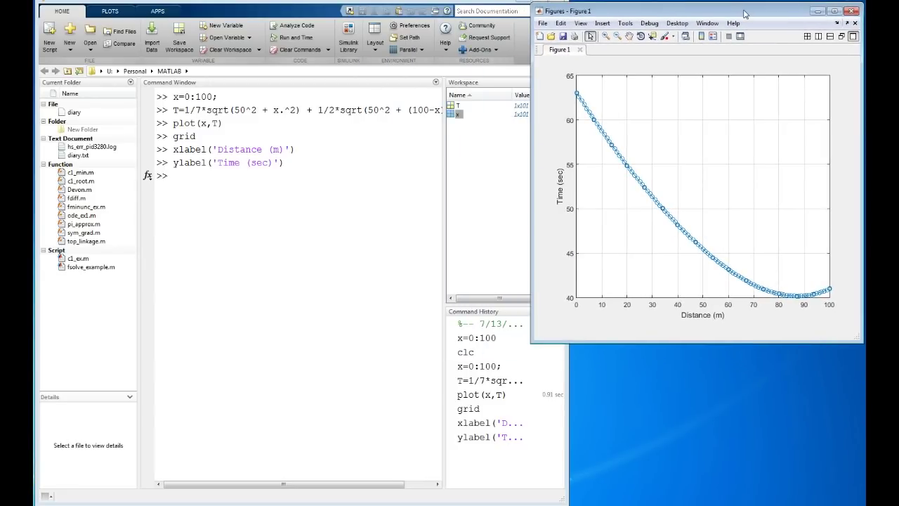
left_click_drag(861, 342, 809, 309)
left_click_drag(697, 17, 749, 15)
Run min(T) to get 40.1661, then close Figure 1 and widen the MATLAB window.
left_click(190, 177)
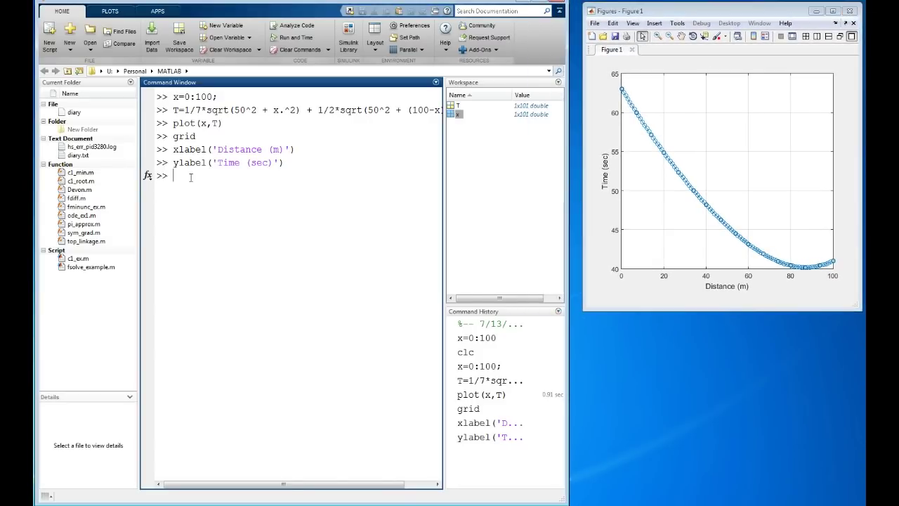
type("min(T)")
key("Return")
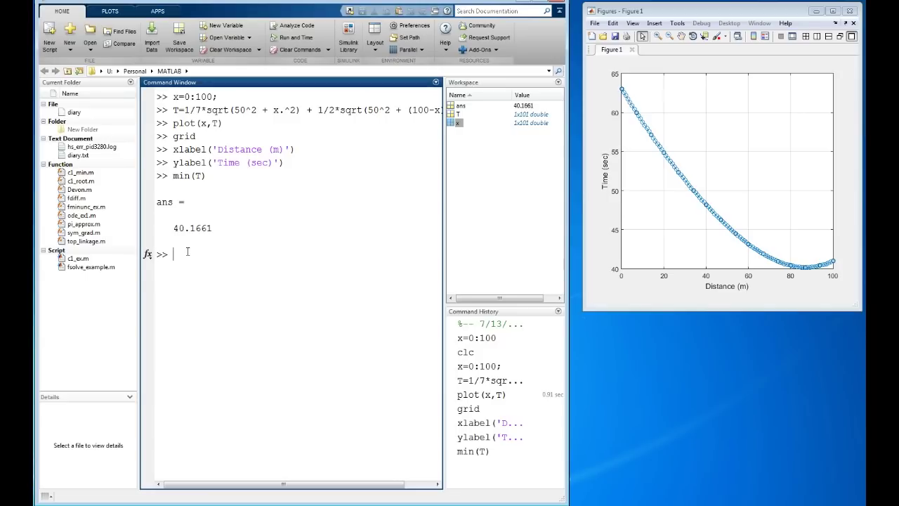
left_click(850, 12)
left_click_drag(568, 55, 863, 55)
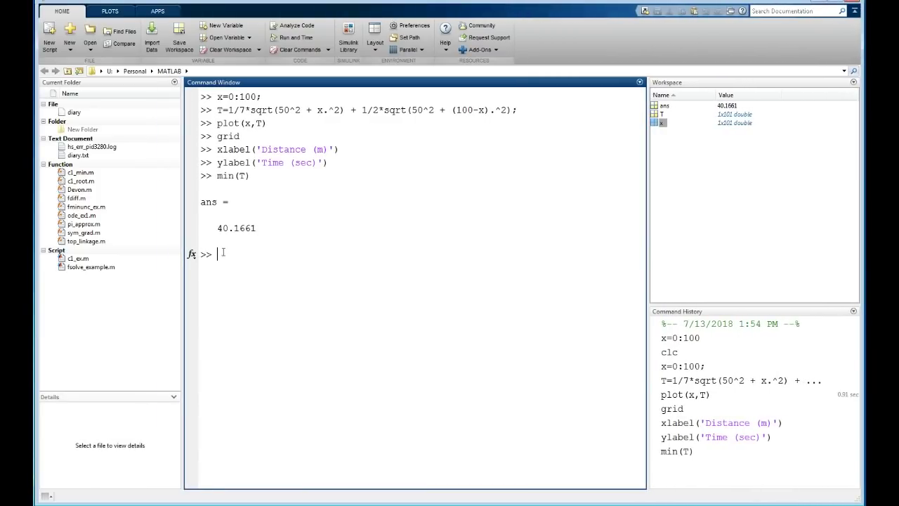
Run clear and clc to empty the workspace and the Command Window.
type("clear")
key("Return")
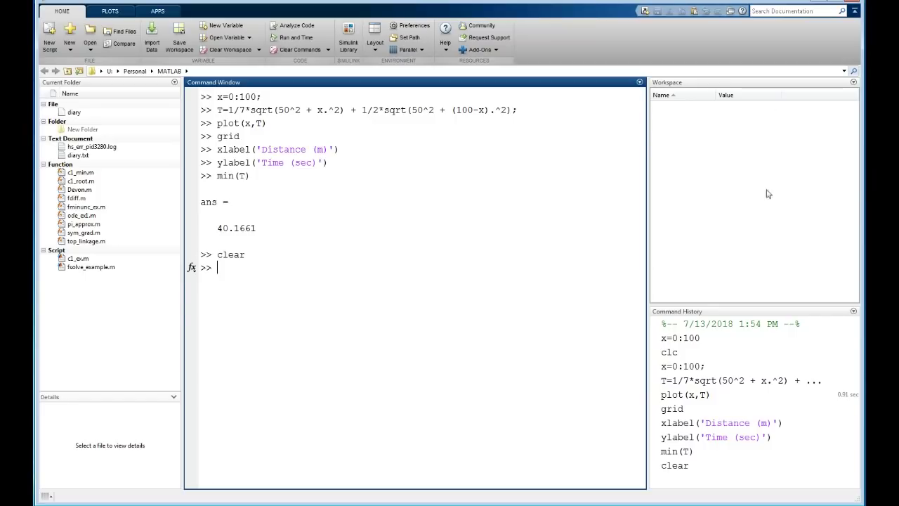
type("clc")
key("Return")
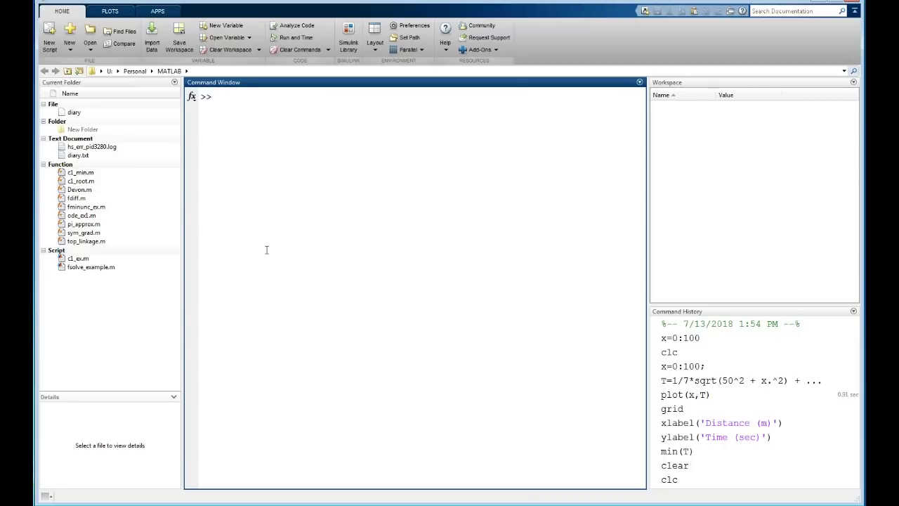
Define T = @(x) 1/7*sqrt(50^2+x.^2) + 1/2*sqrt(50^2+(100-x).^2) from the copied history formula.
type("T= @(x)")
right_click(694, 381)
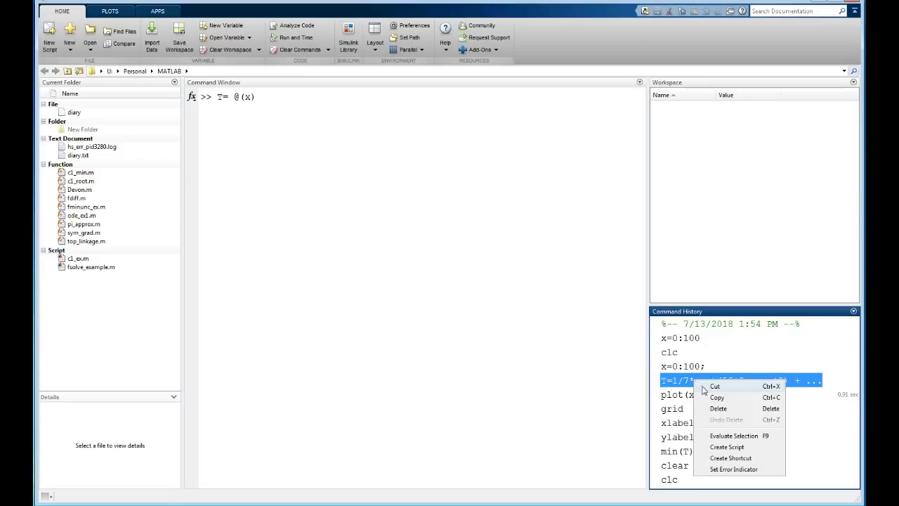
left_click(716, 398)
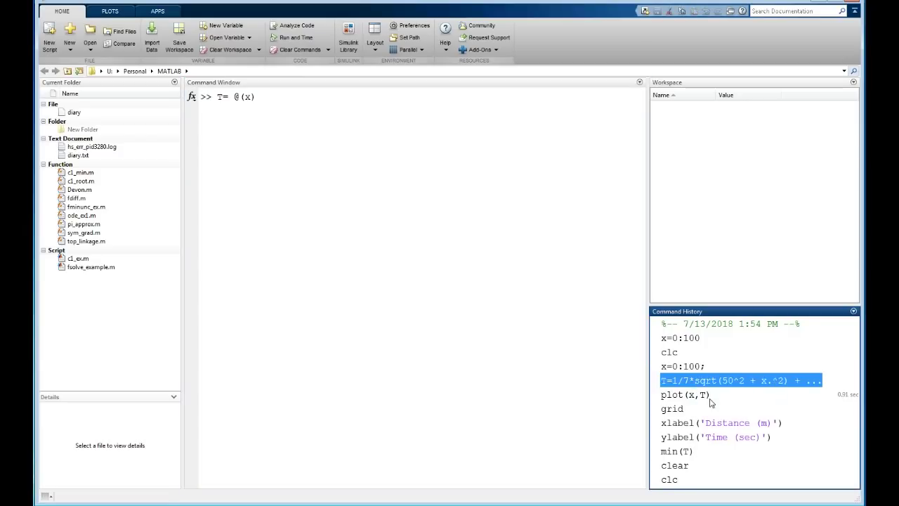
left_click(277, 104)
key("ctrl+v")
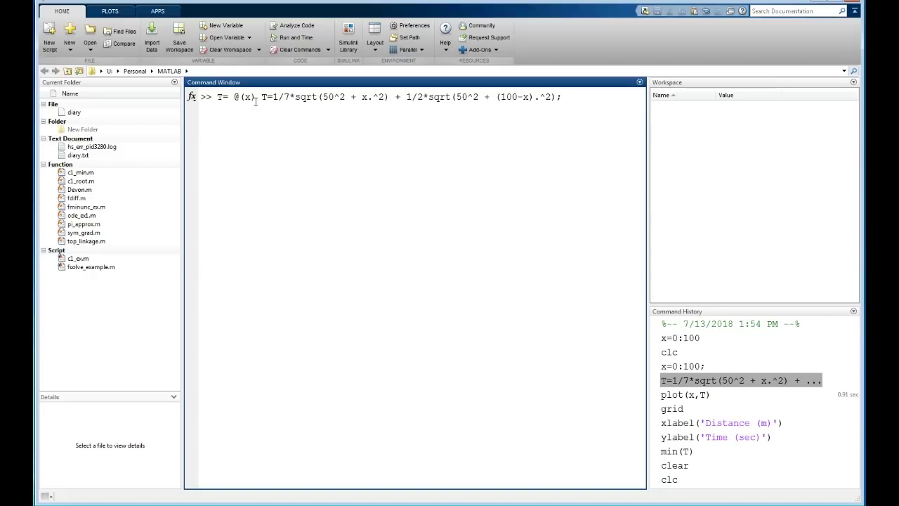
key("BackSpace")
key("BackSpace")
left_click(306, 130)
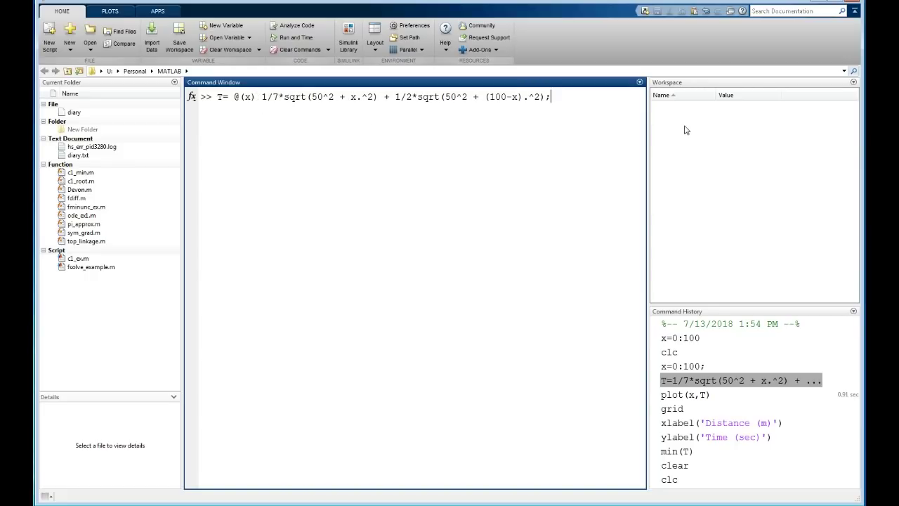
key("Return")
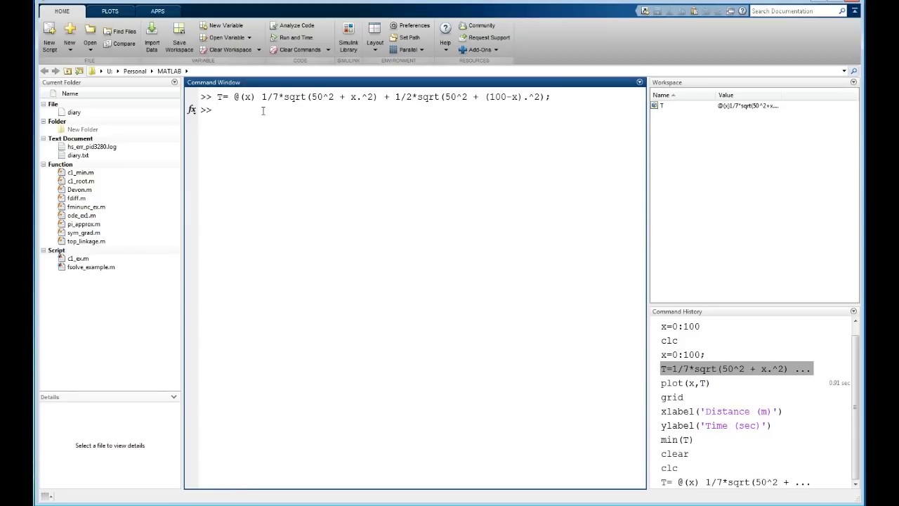
Open the MATLAB documentation and search it for fminsearch.
left_click(445, 32)
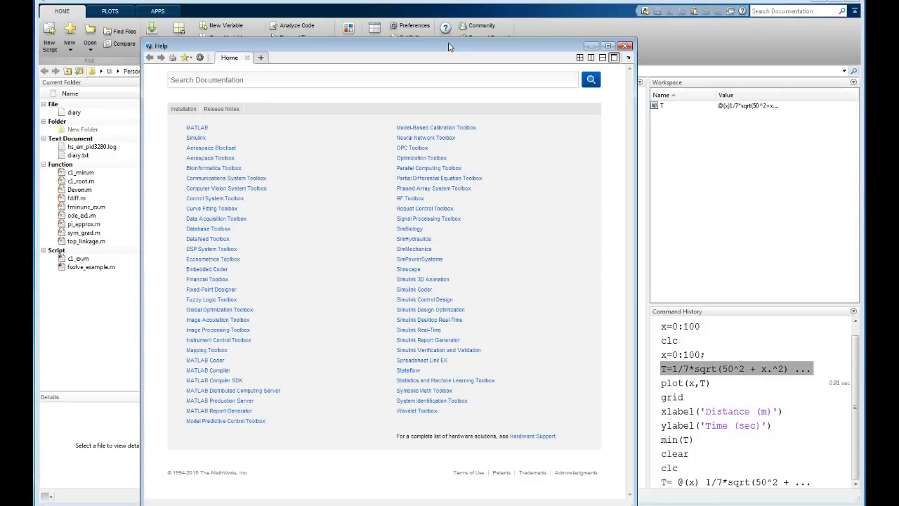
left_click_drag(480, 50, 490, 29)
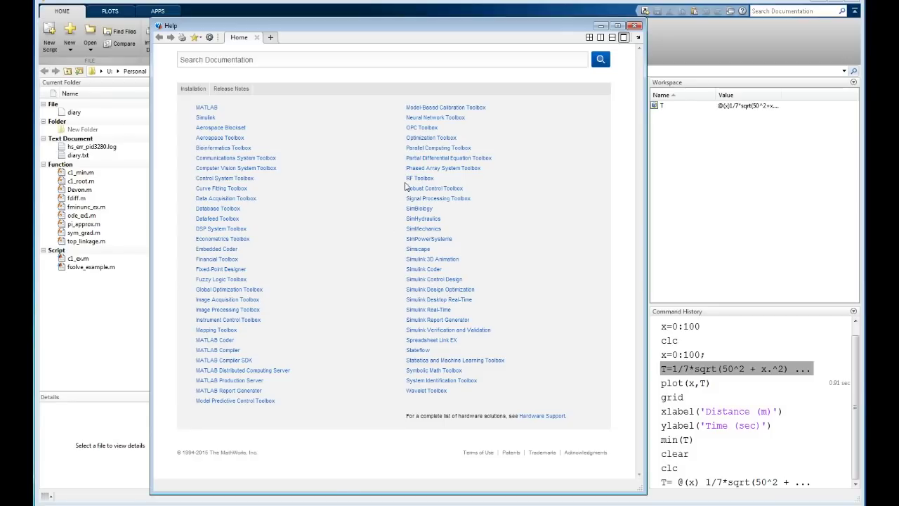
left_click(243, 61)
type("fminsearch")
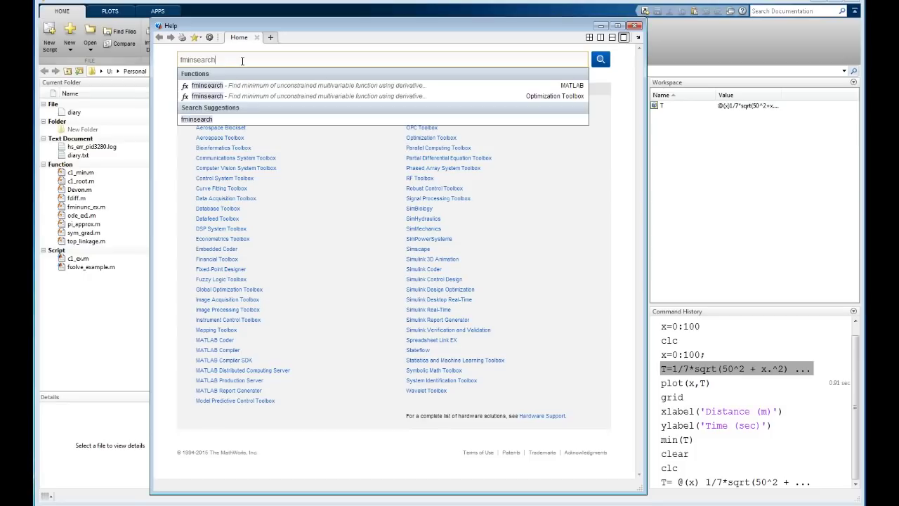
key("Return")
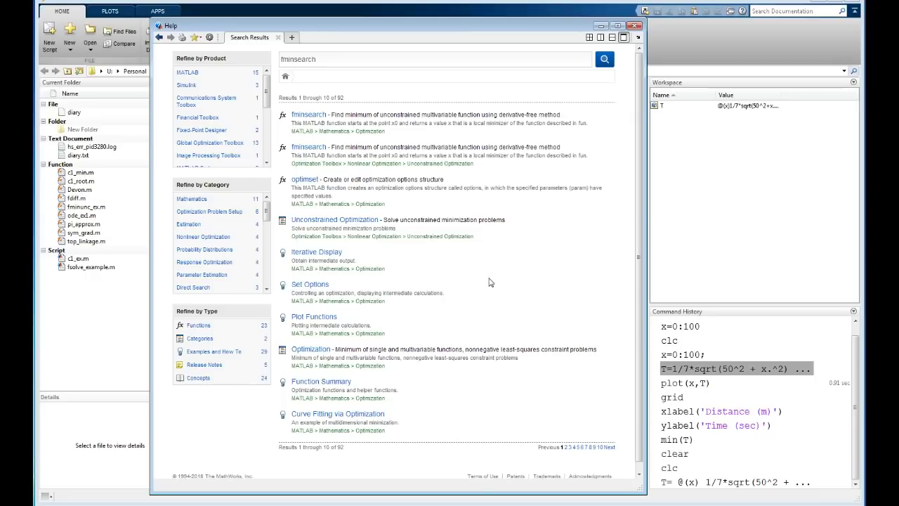
Open the first fminsearch reference page, scroll through it, and close the Help window.
left_click(303, 116)
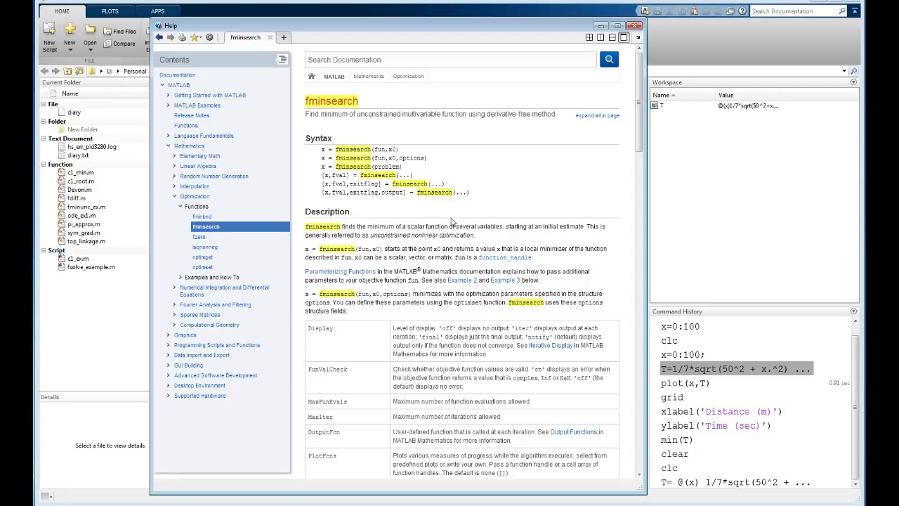
scroll(385, 280, "down", 3)
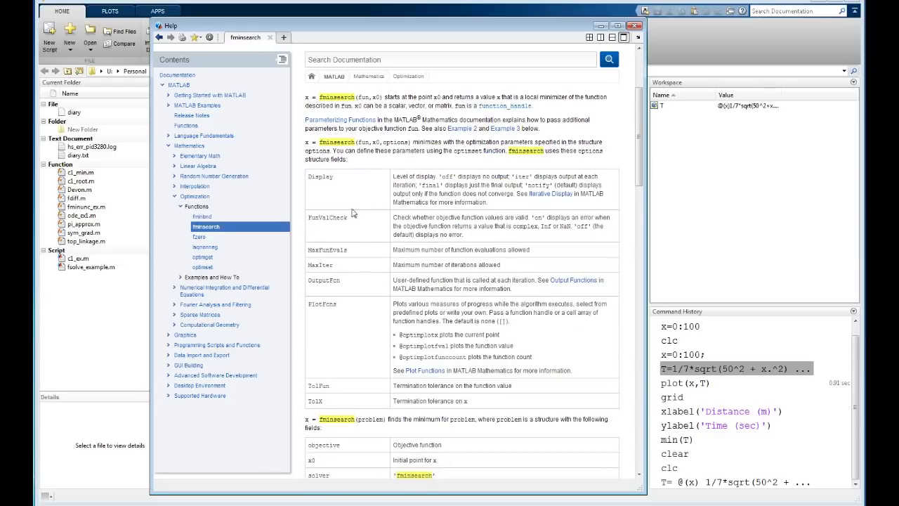
scroll(501, 309, "down", 4)
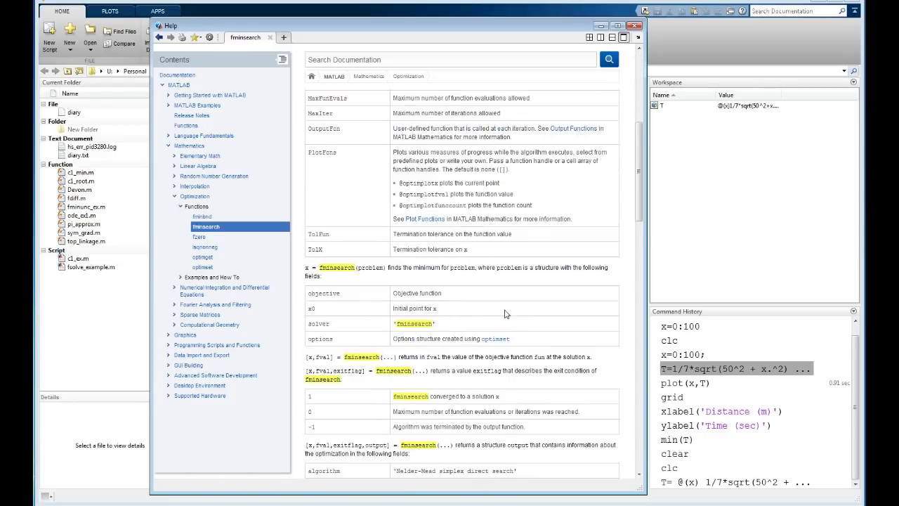
scroll(501, 309, "down", 5)
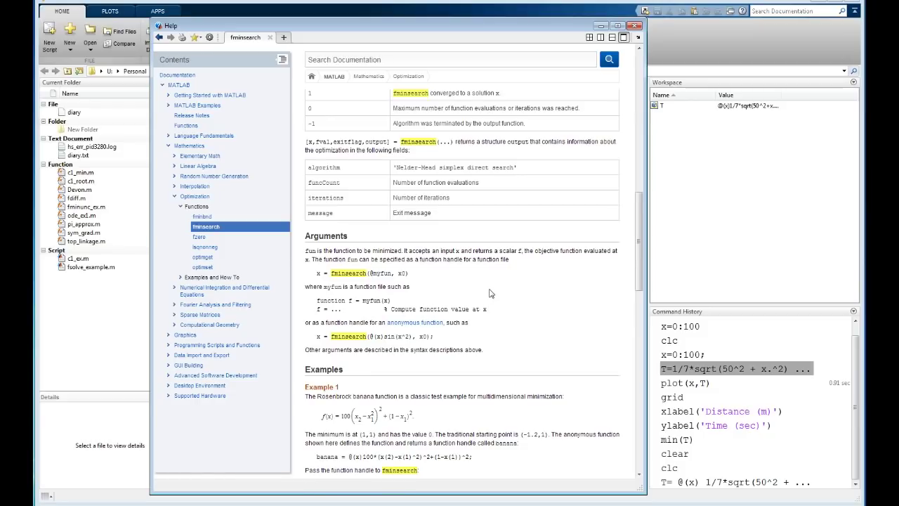
scroll(490, 293, "down", 1)
scroll(490, 293, "down", 4)
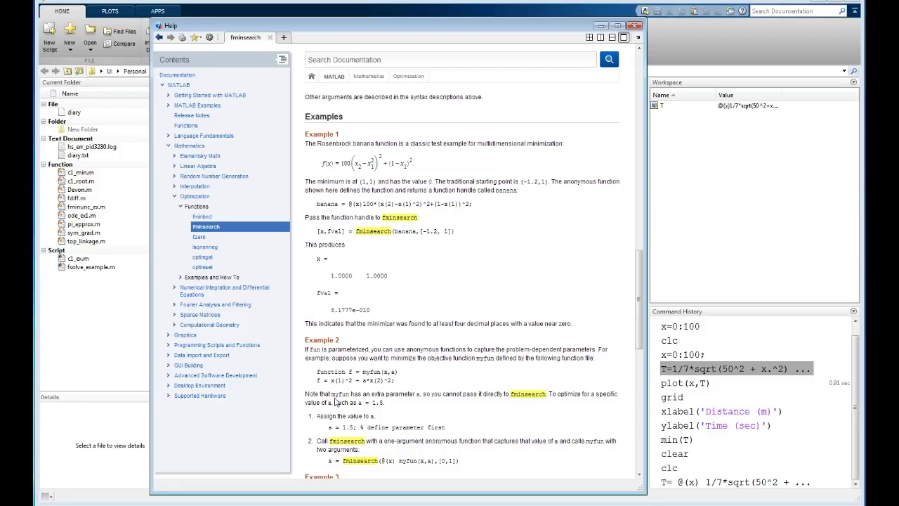
scroll(421, 460, "down", 4)
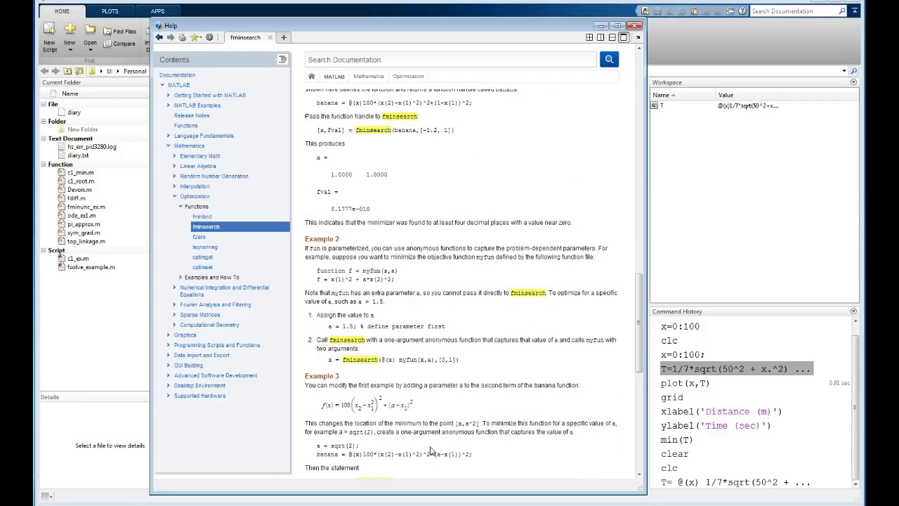
scroll(432, 448, "down", 5)
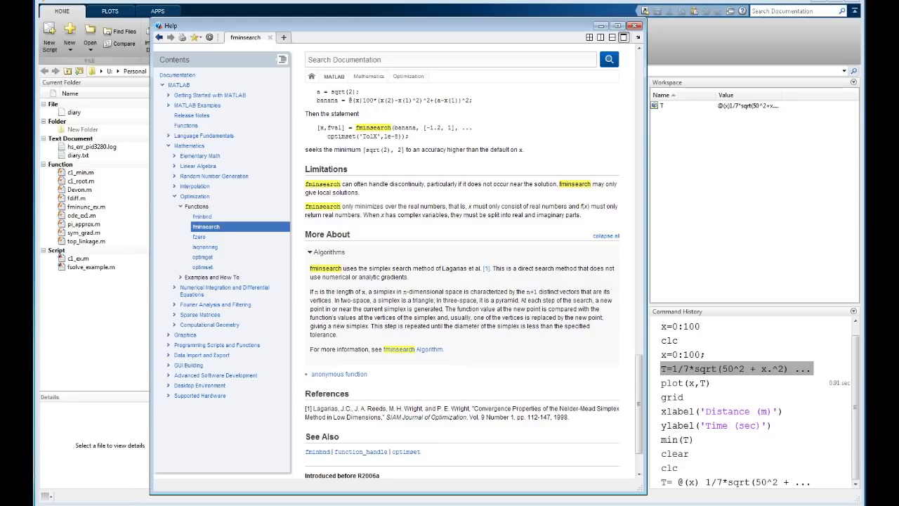
left_click(635, 26)
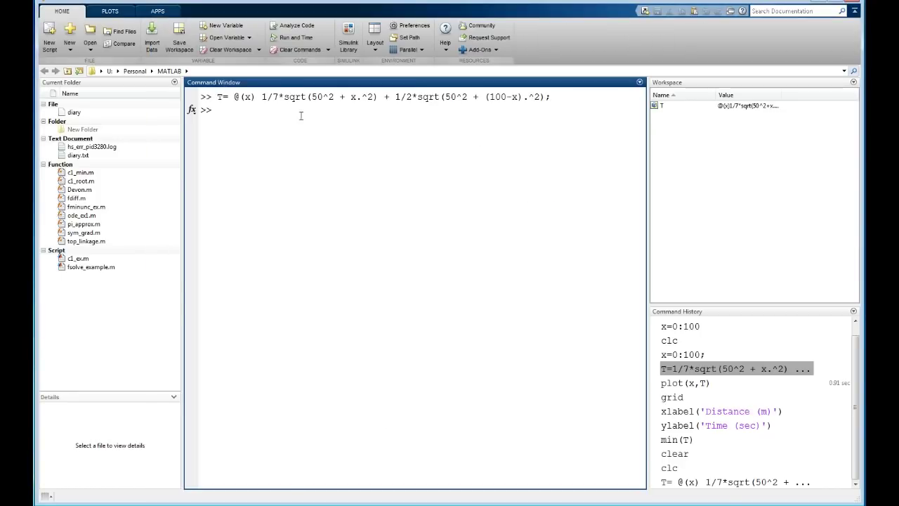
Run fminsearch(T,0), which returns ans = 87.2076.
type("fminsearch(T")
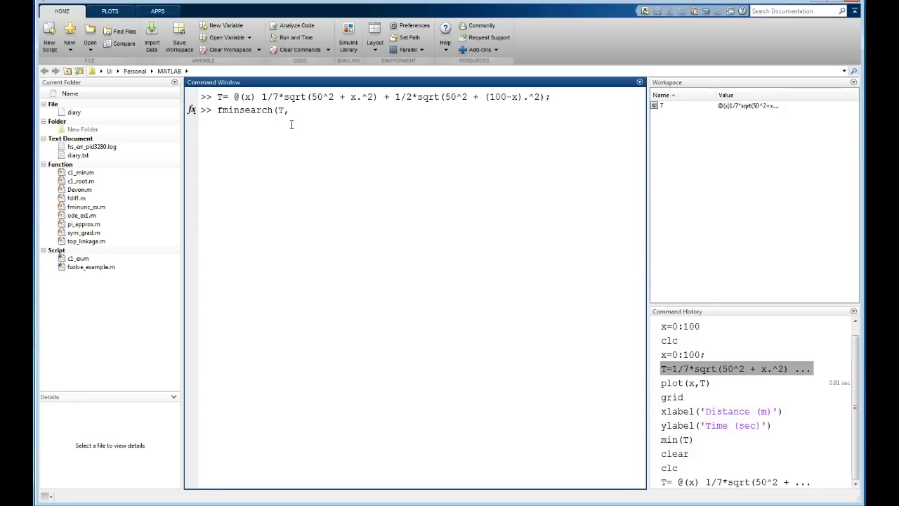
type(",0)")
key("Return")
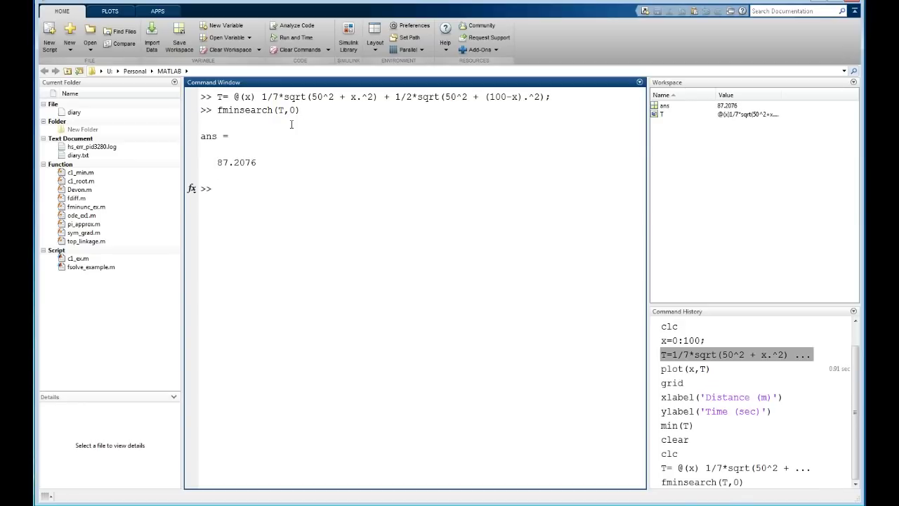
double_click(214, 135)
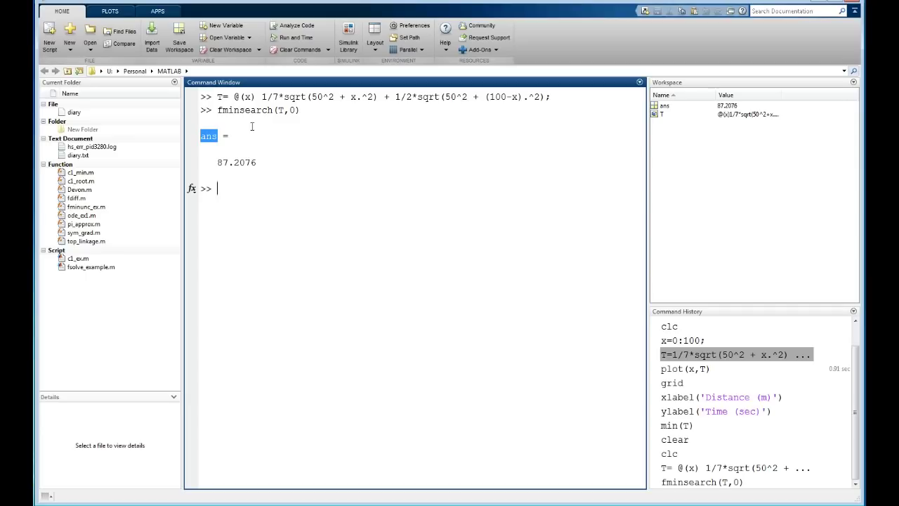
left_click(237, 194)
Store x_star = fminsearch(T,0), reusing the copied earlier command, giving 87.2076.
type("x_s")
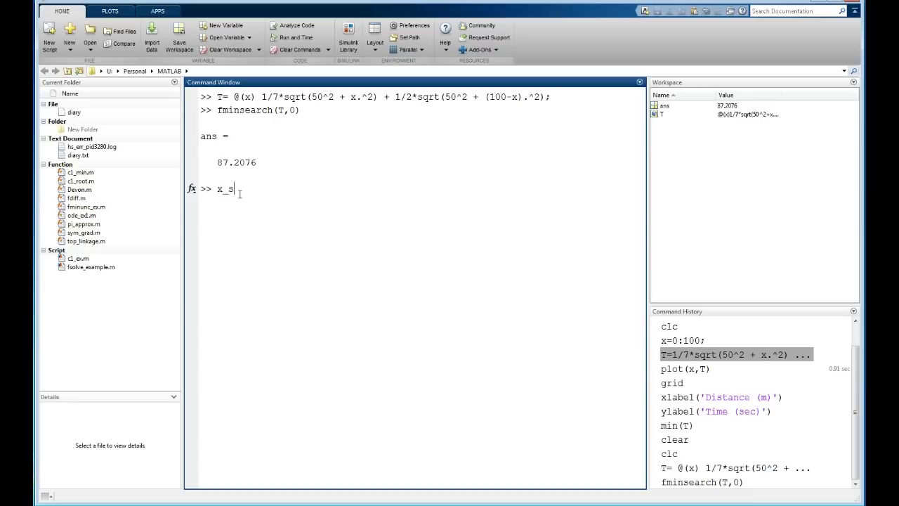
type("tar=")
left_click_drag(217, 109, 300, 110)
right_click(277, 113)
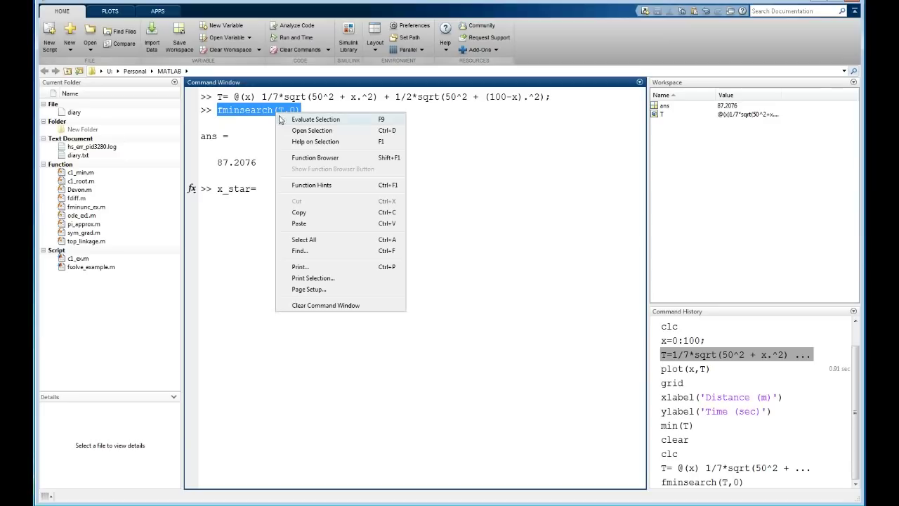
left_click(300, 213)
left_click(283, 189)
right_click(283, 189)
left_click(307, 302)
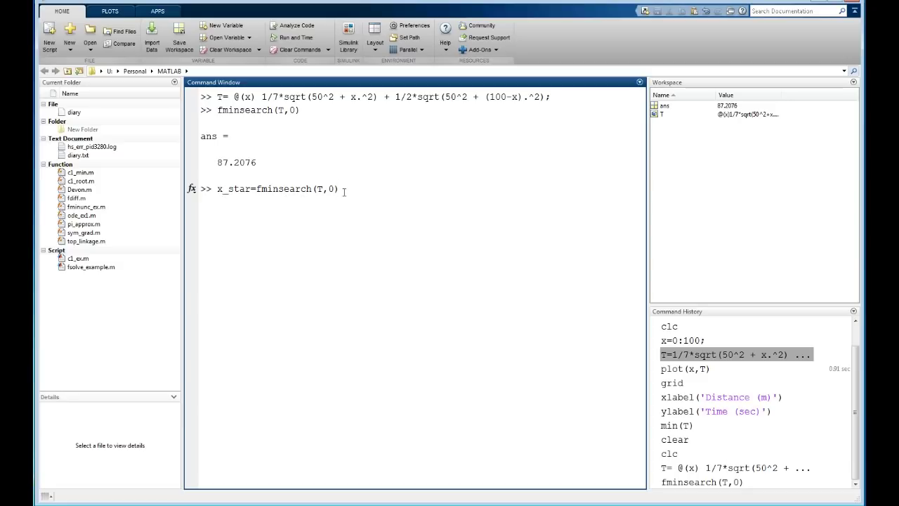
key("Return")
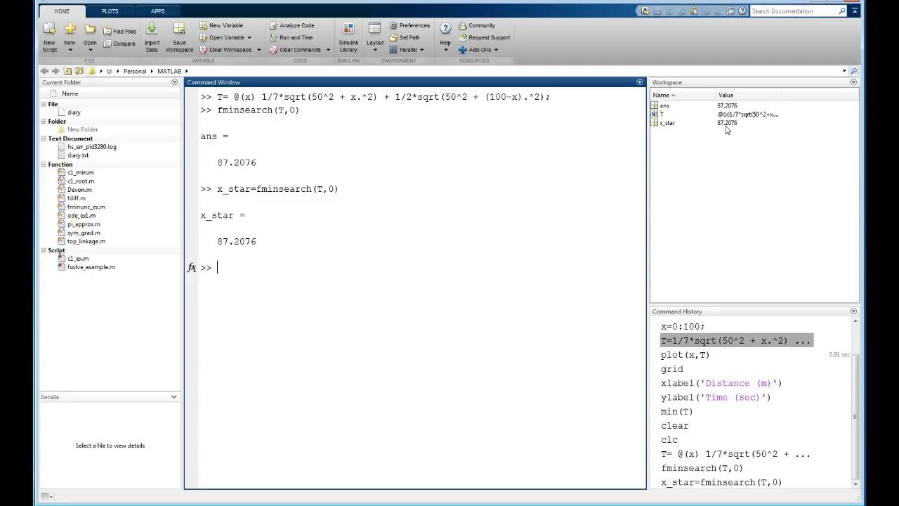
Delete the old ans variable from the Workspace.
right_click(668, 106)
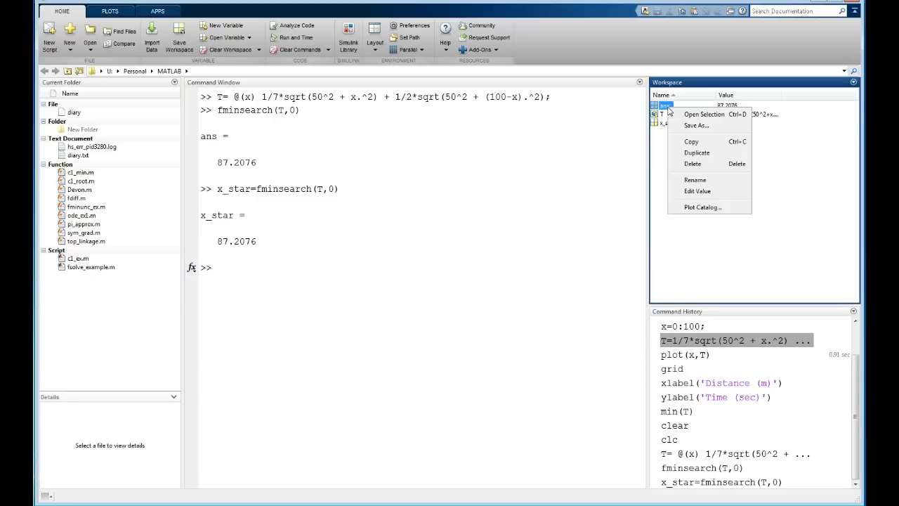
left_click(691, 164)
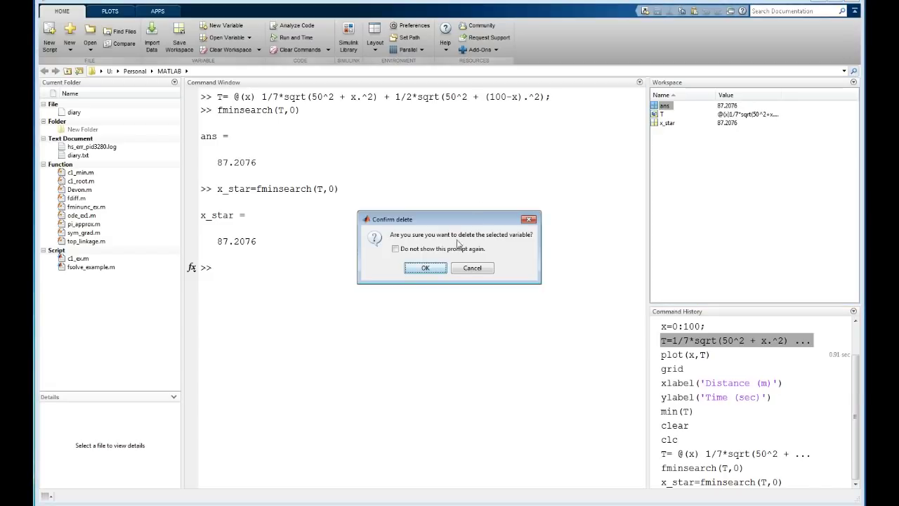
left_click(430, 268)
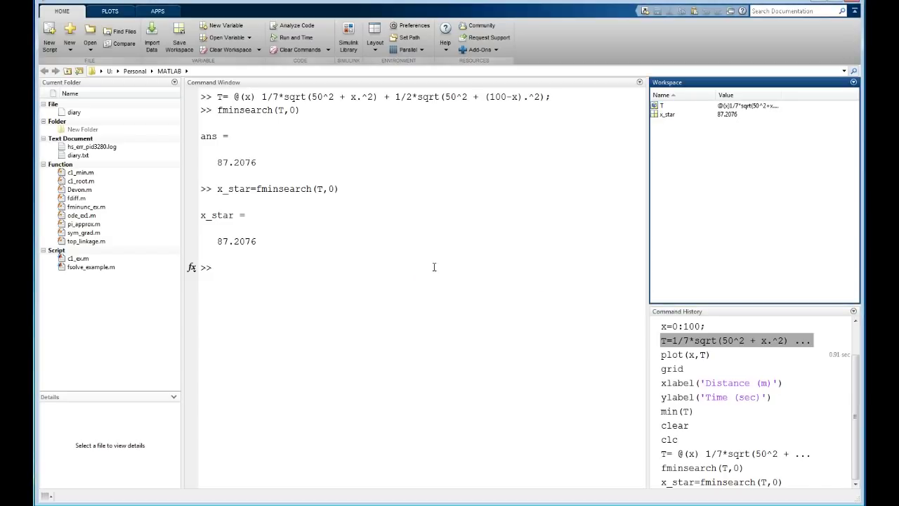
Evaluate T(x_star) in the Command Window, giving ans = 40.1659.
left_click(217, 267)
type("T")
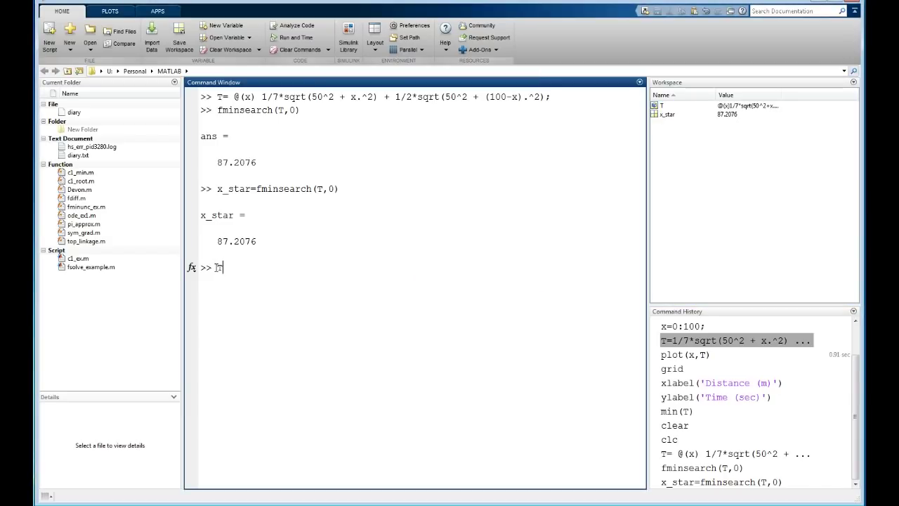
type("(x_star)")
key("Return")
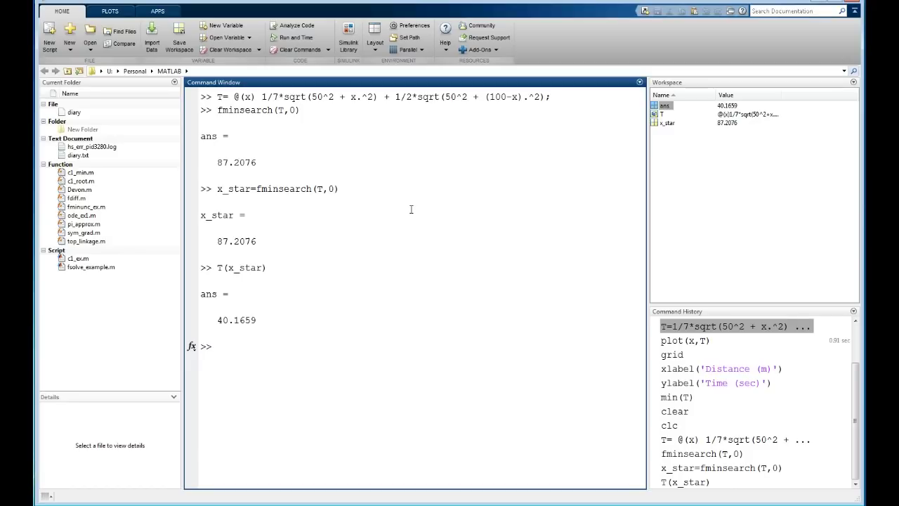